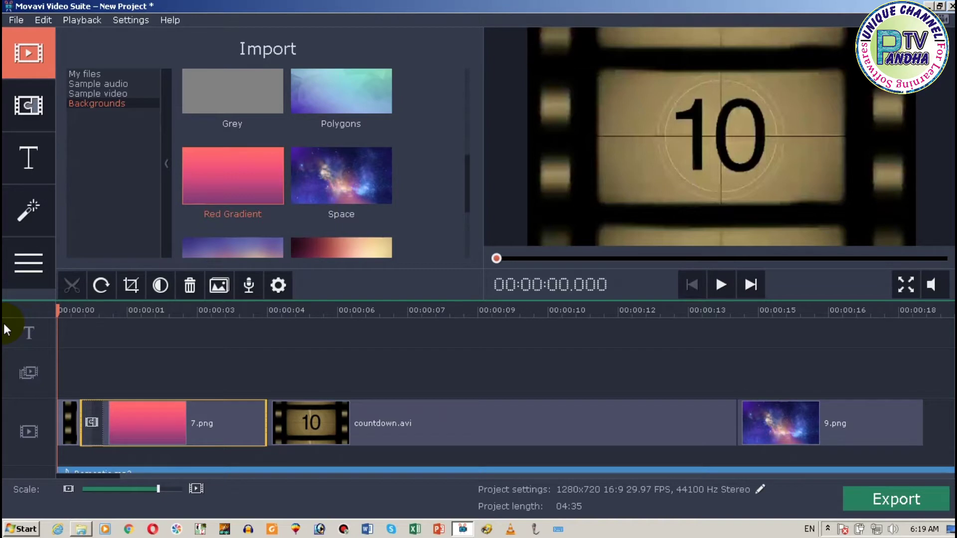
Start adding media files to My files and browse to the Vidmate folder inside Video Editing on Local Disk (D:)
{"action": "left_click", "coordinate": [70, 67]}
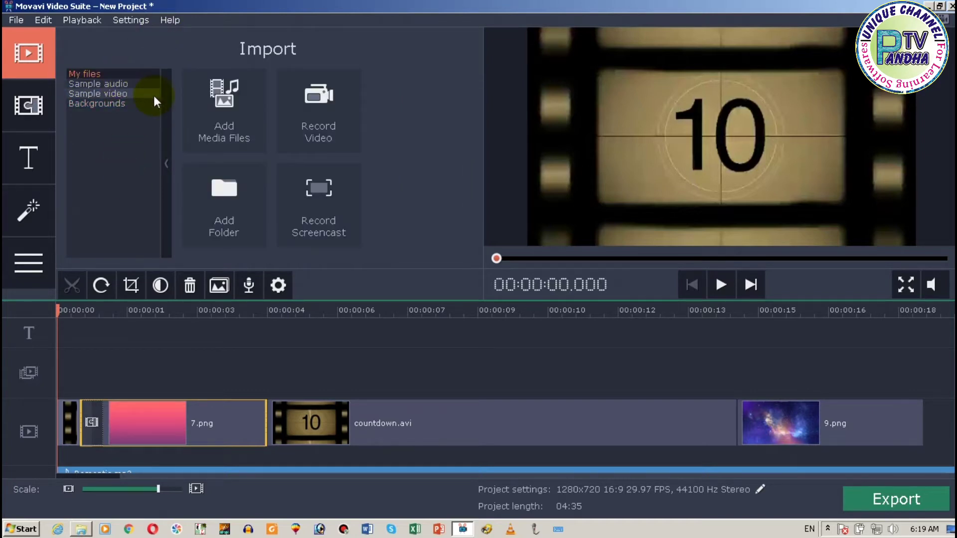
{"action": "left_click", "coordinate": [212, 108]}
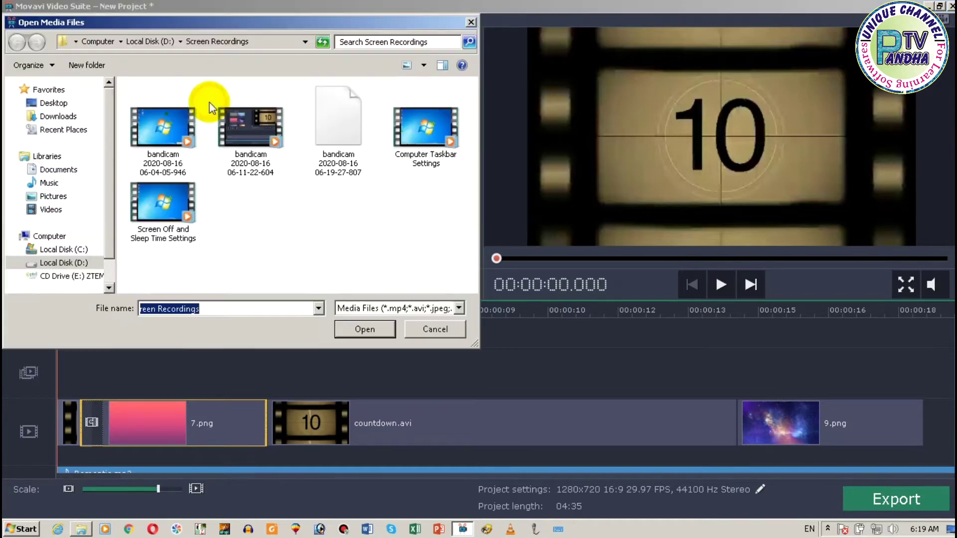
{"action": "left_click", "coordinate": [69, 263]}
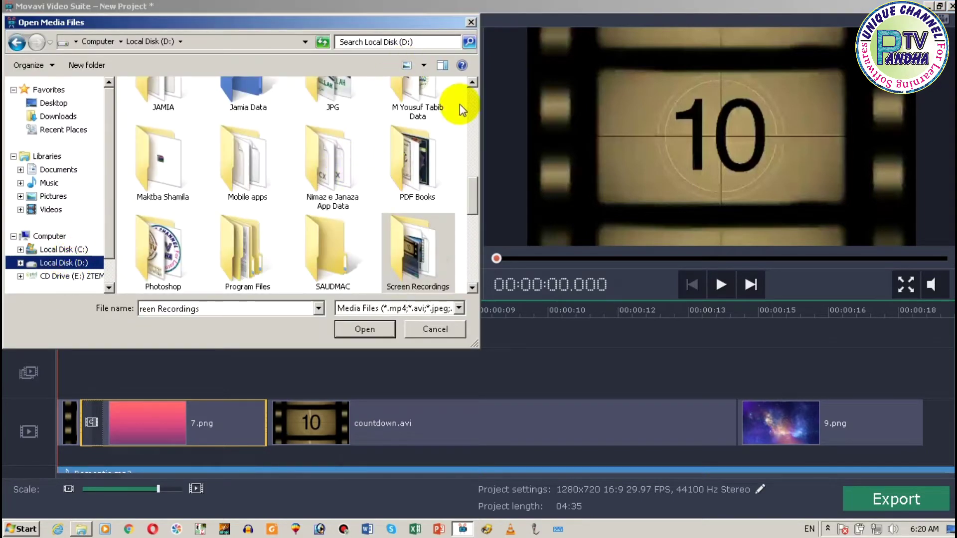
{"action": "left_click", "coordinate": [427, 231]}
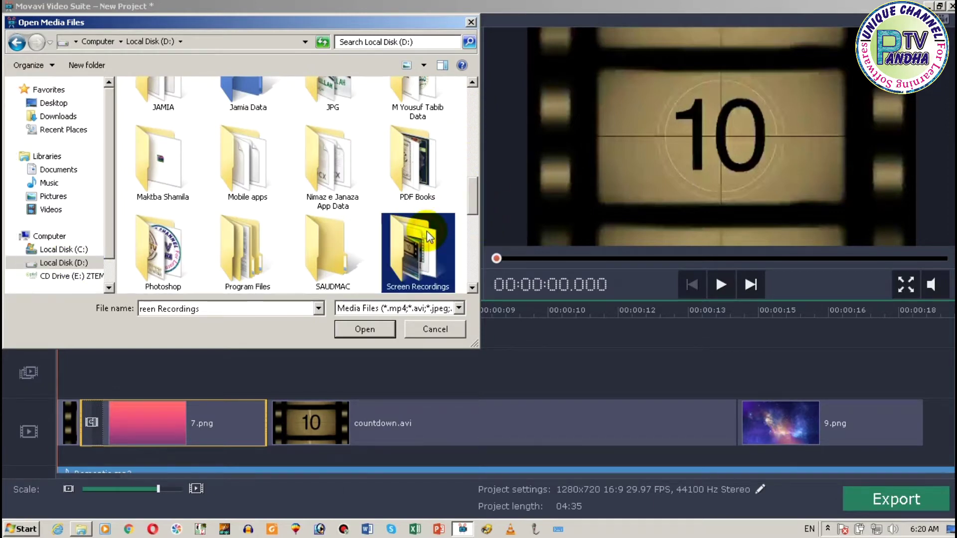
{"action": "key", "text": "Down"}
{"action": "key", "text": "Down"}
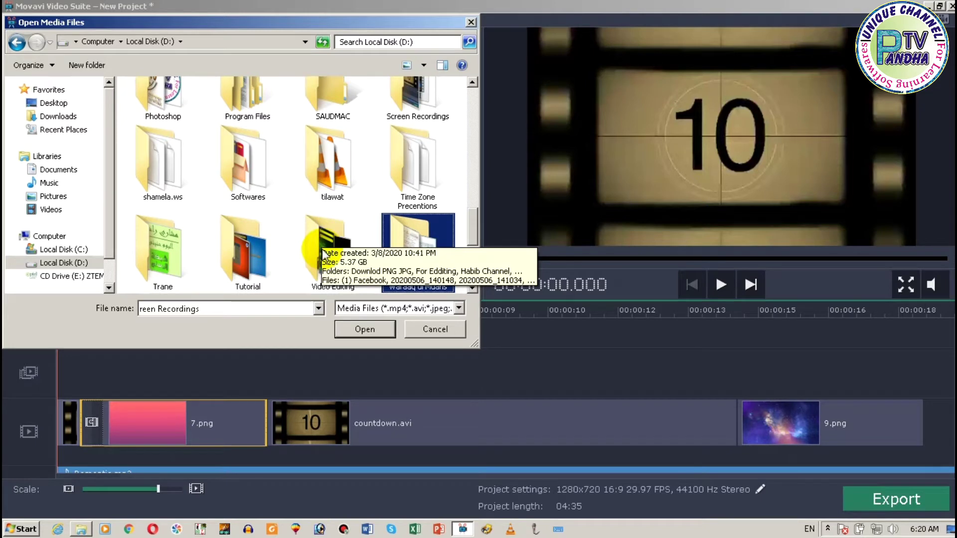
{"action": "double_click", "coordinate": [323, 251]}
{"action": "double_click", "coordinate": [315, 183]}
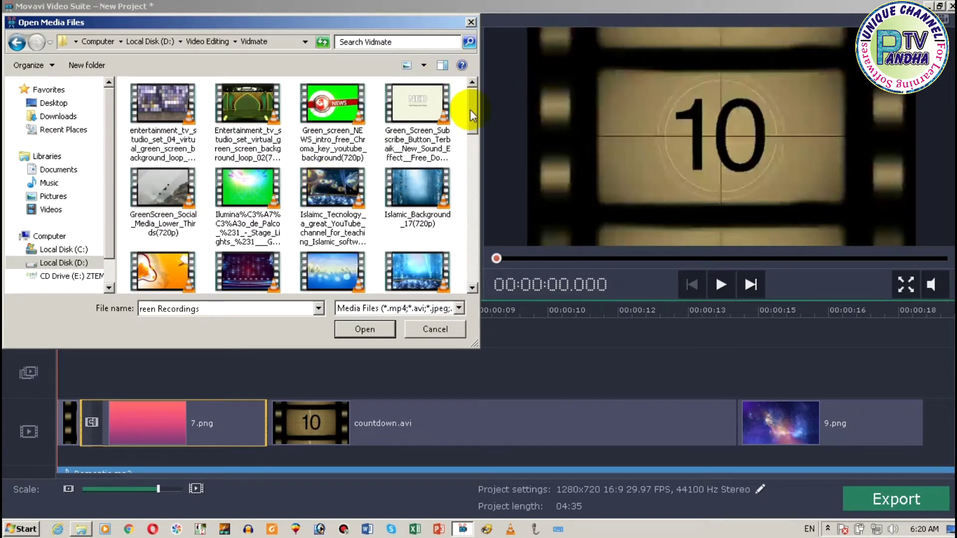
Import Islamic_Background_Video_Ramdan_25(720p) and place it at the start of the video track
{"action": "left_click_drag", "start_coordinate": [472, 104], "coordinate": [477, 166]}
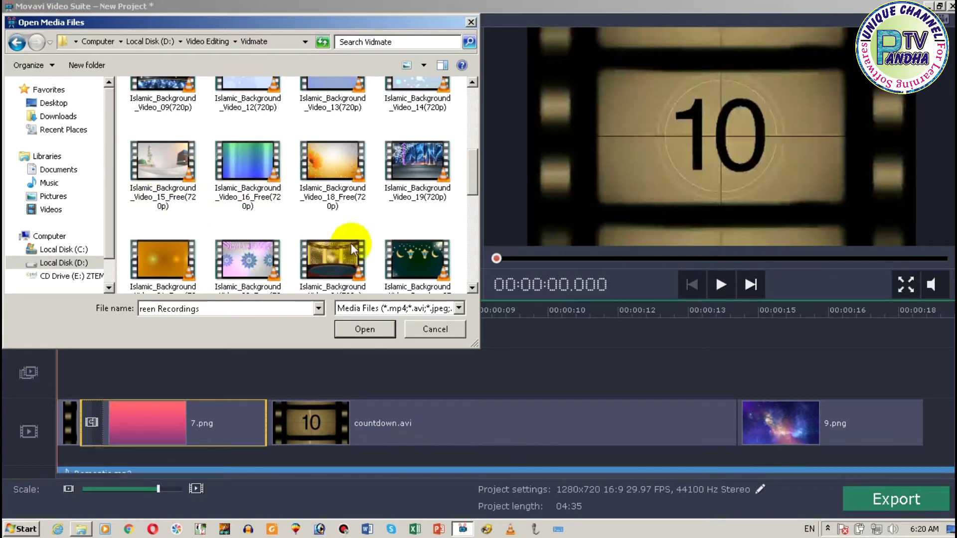
{"action": "left_click", "coordinate": [161, 160]}
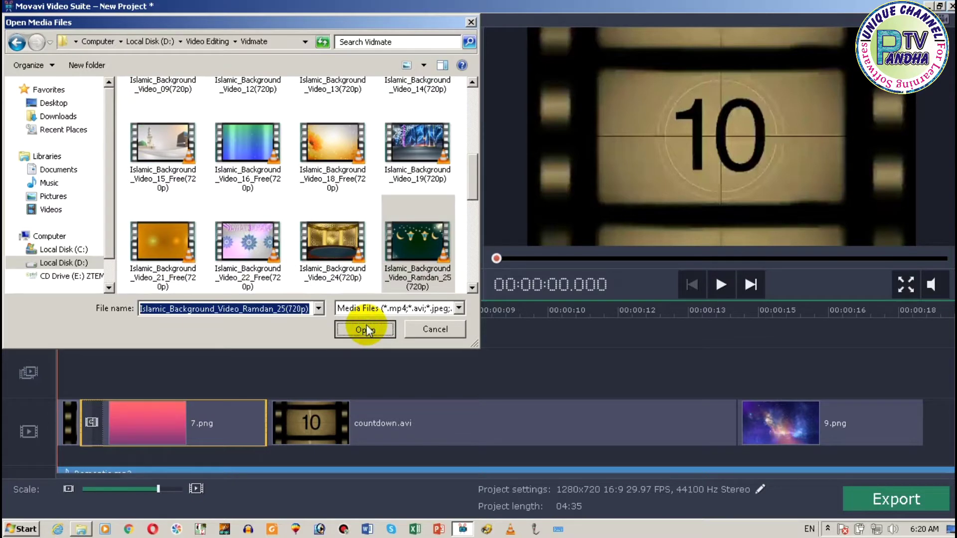
{"action": "left_click", "coordinate": [366, 327]}
{"action": "left_click_drag", "start_coordinate": [615, 424], "coordinate": [499, 435]}
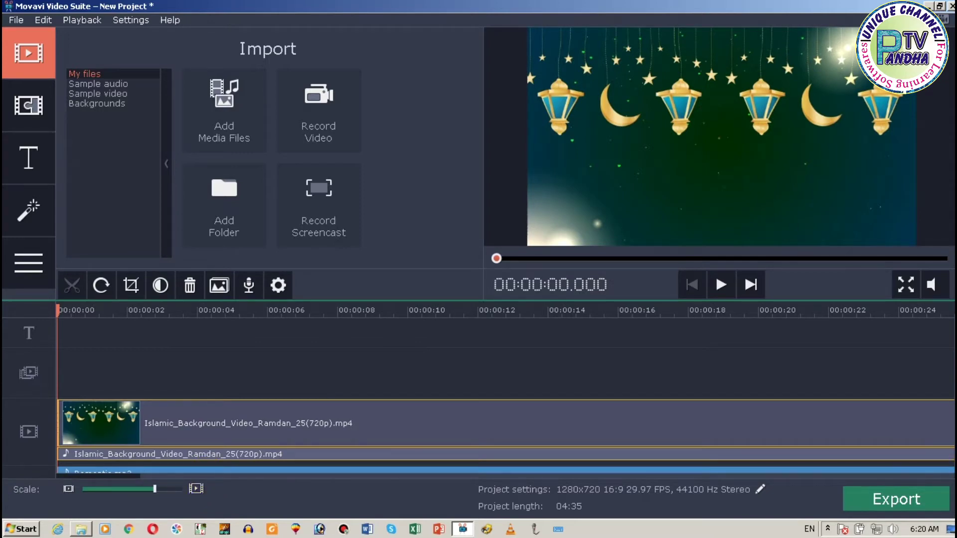
Delete the Romantic.mp3 clip from the audio track
{"action": "scroll", "coordinate": [506, 399], "scroll_direction": "down", "scroll_amount": 1}
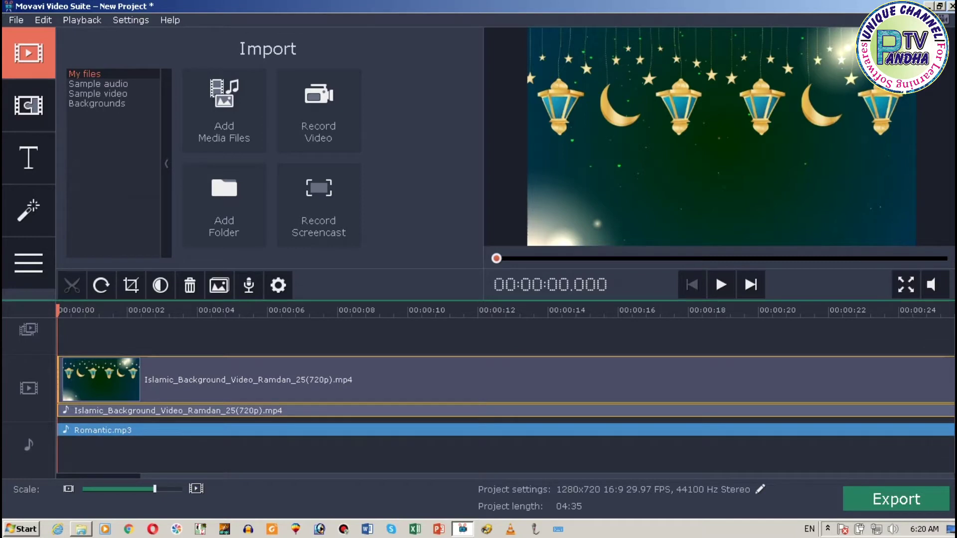
{"action": "left_click", "coordinate": [172, 429]}
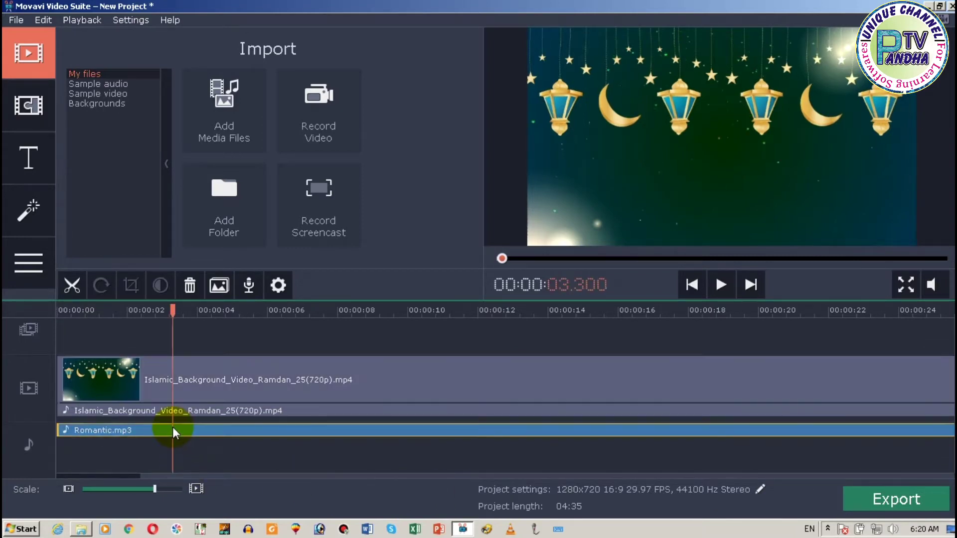
{"action": "key", "text": "Delete"}
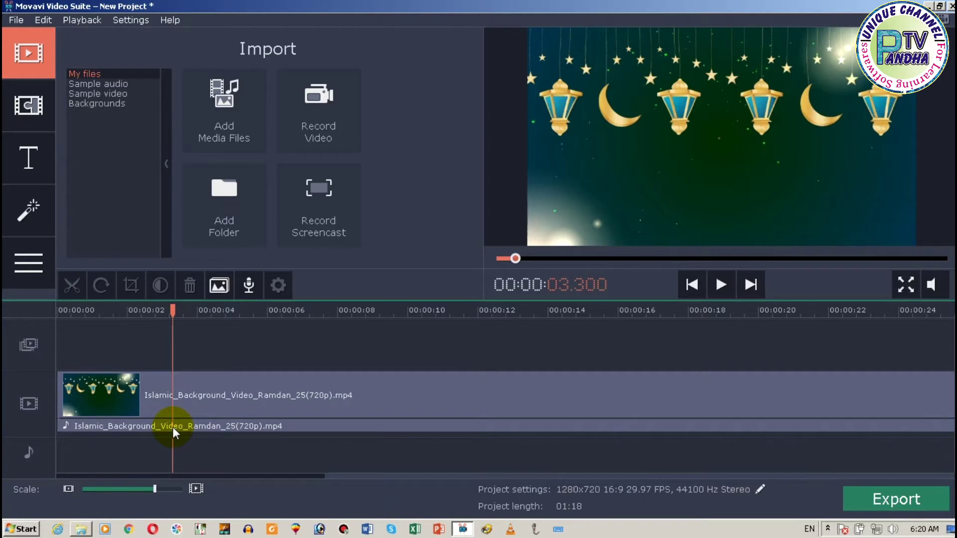
Crop the lantern video clip, extending the crop frame to the upper-left corner of the picture
{"action": "left_click", "coordinate": [122, 386]}
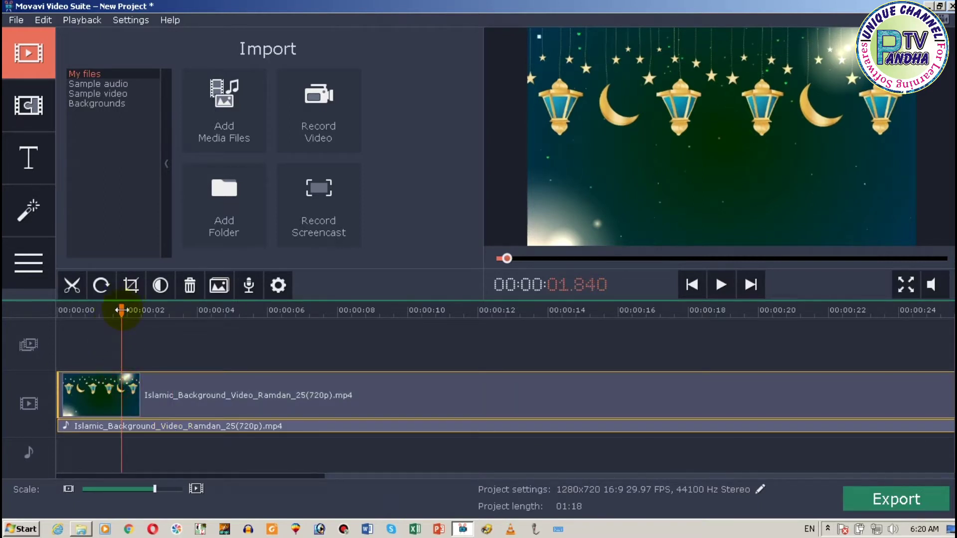
{"action": "key", "text": "Home"}
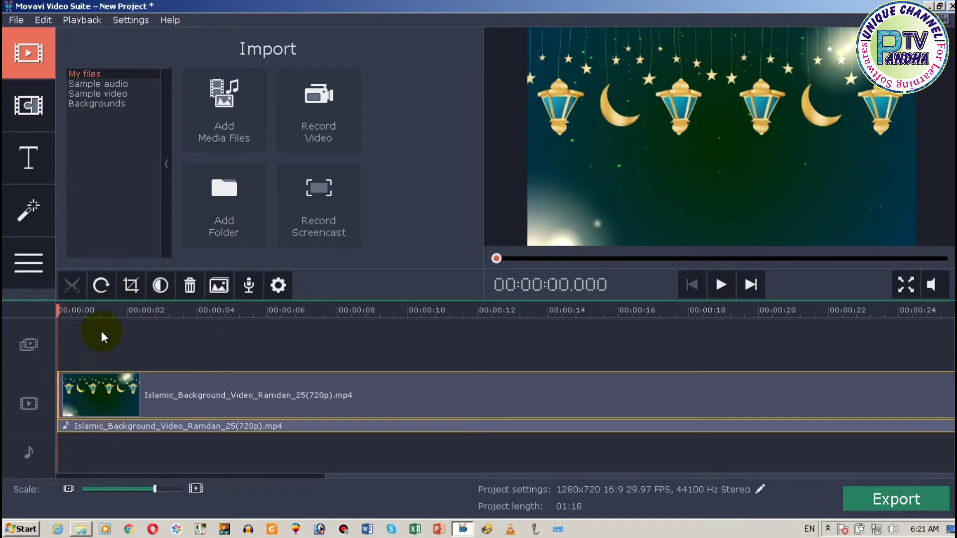
{"action": "left_click", "coordinate": [129, 286]}
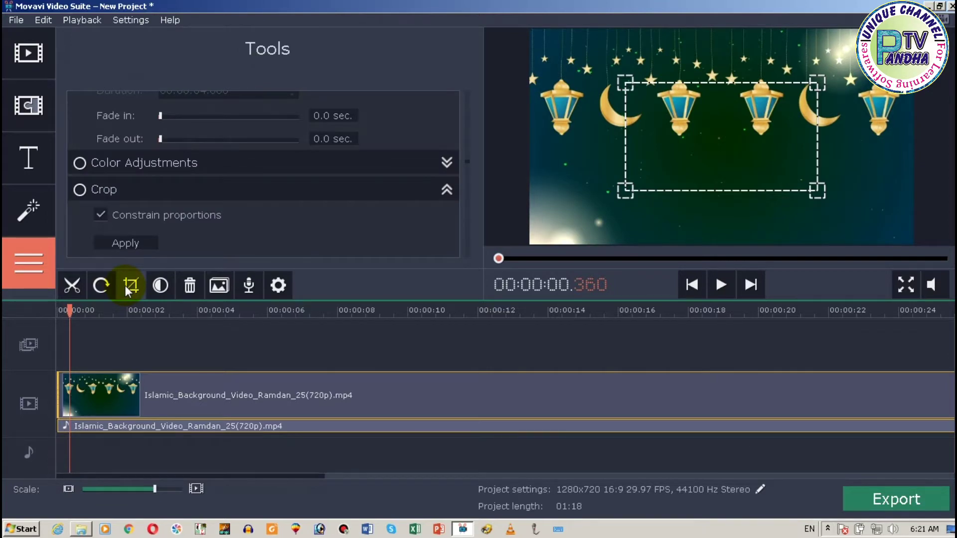
{"action": "left_click_drag", "start_coordinate": [627, 77], "coordinate": [517, 57]}
{"action": "left_click", "coordinate": [122, 244]}
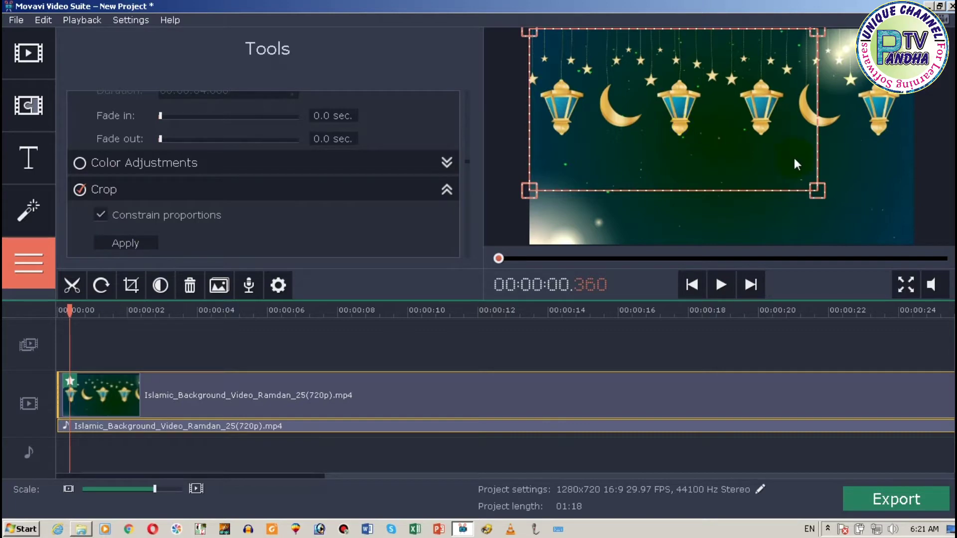
Turn off Constrain proportions, resize the crop frame to cover about the upper-left two thirds of the picture, and apply the crop
{"action": "left_click_drag", "start_coordinate": [817, 191], "coordinate": [776, 190]}
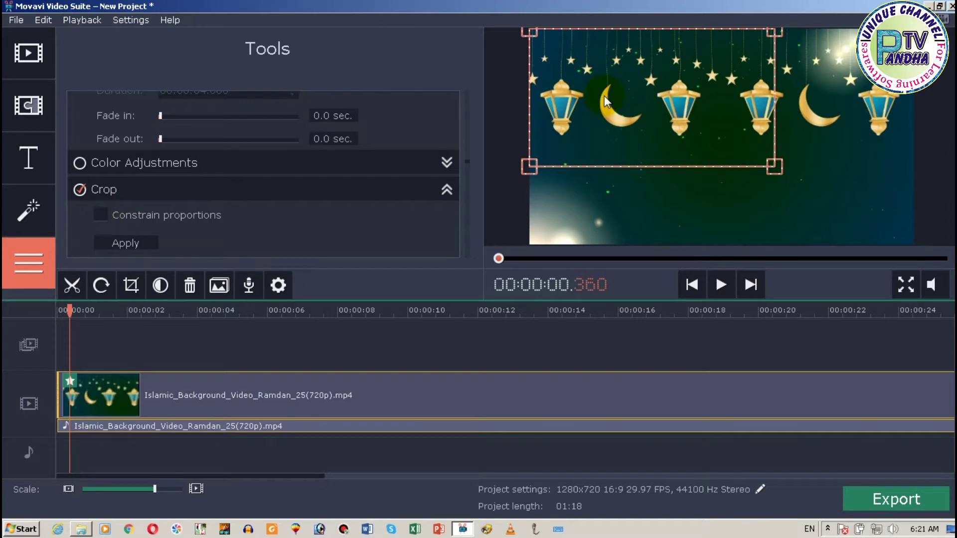
{"action": "left_click_drag", "start_coordinate": [774, 166], "coordinate": [818, 233]}
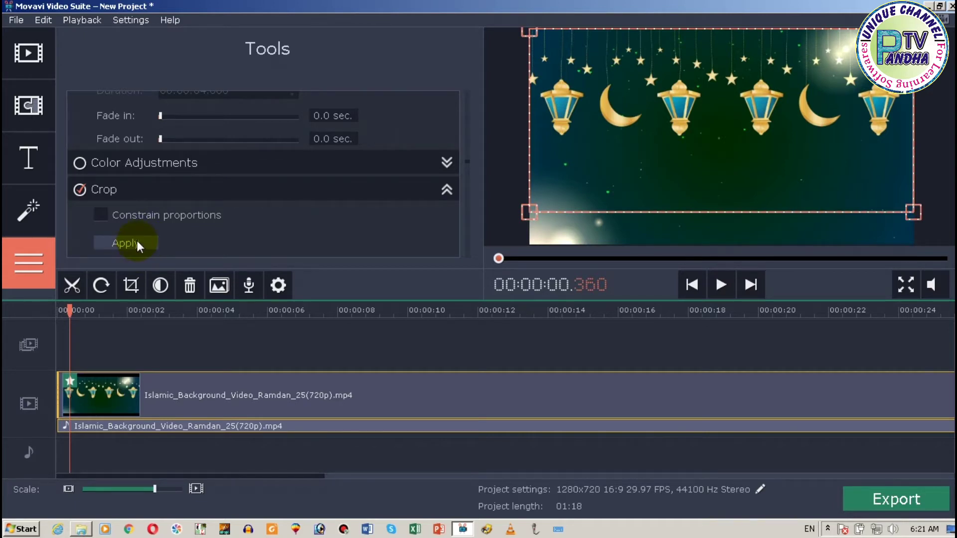
{"action": "left_click_drag", "start_coordinate": [913, 212], "coordinate": [913, 221]}
{"action": "left_click", "coordinate": [912, 221]}
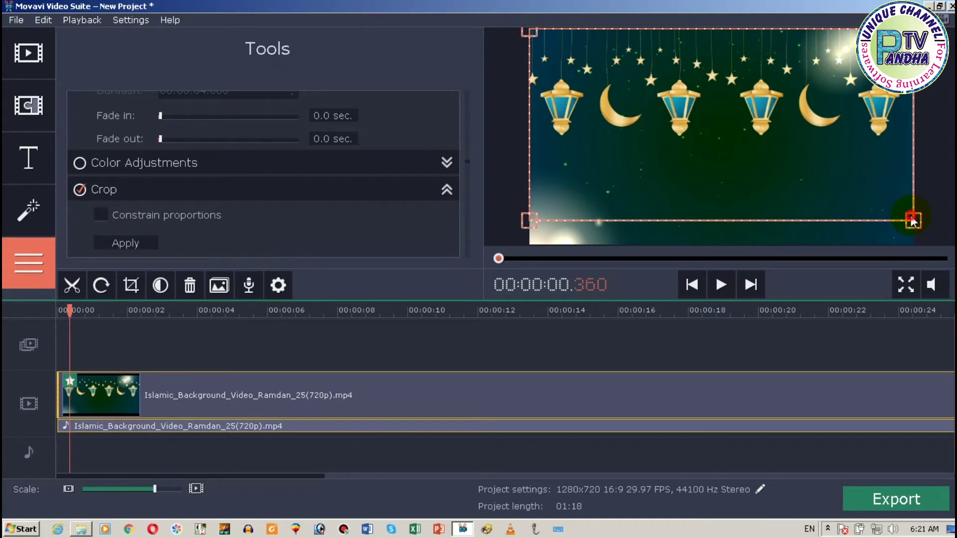
{"action": "left_click_drag", "start_coordinate": [913, 221], "coordinate": [915, 239]}
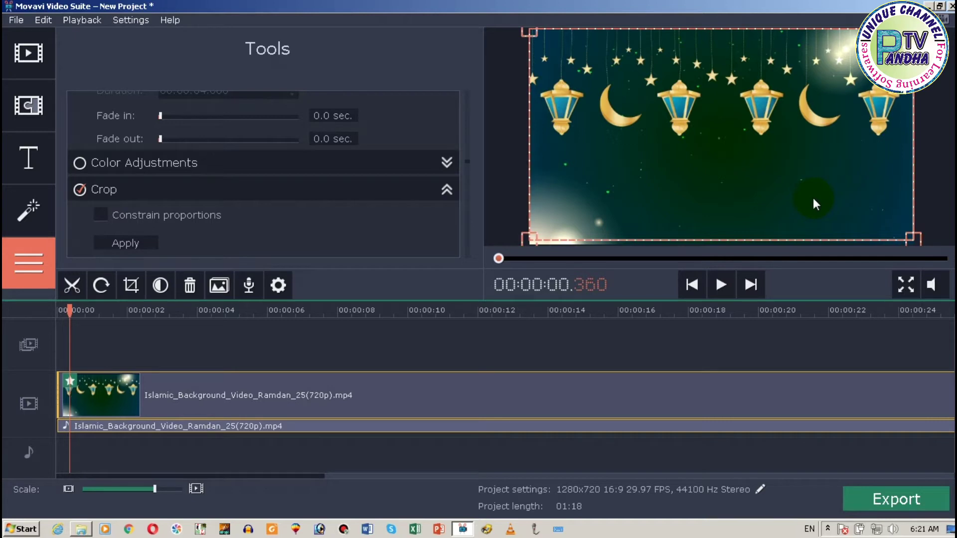
{"action": "left_click_drag", "start_coordinate": [917, 236], "coordinate": [793, 168]}
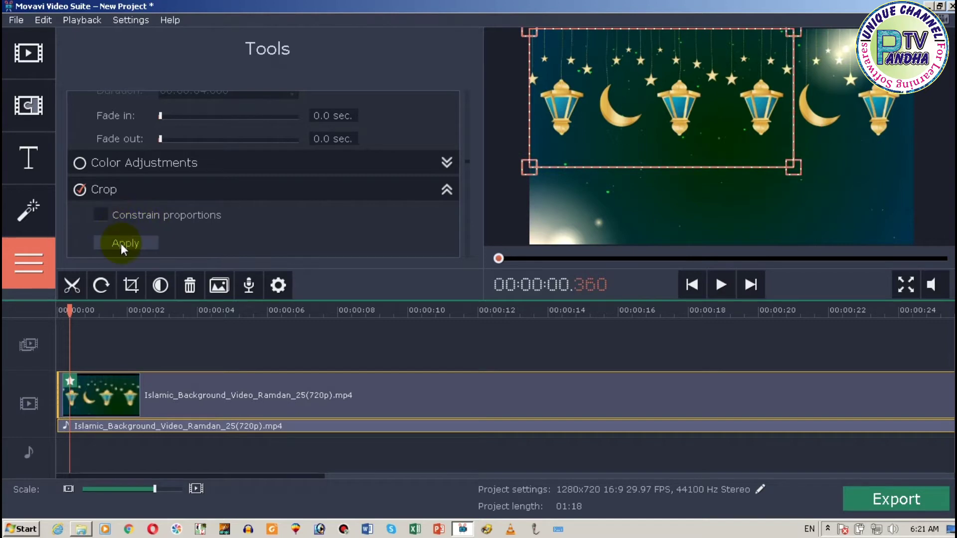
{"action": "left_click", "coordinate": [122, 243]}
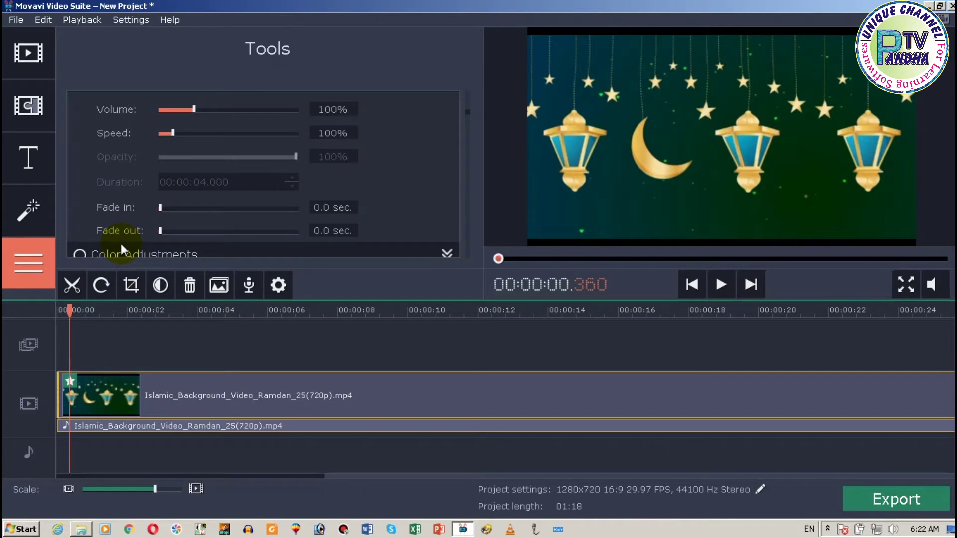
Remove the Crop effect from the lantern video clip
{"action": "left_click", "coordinate": [125, 352]}
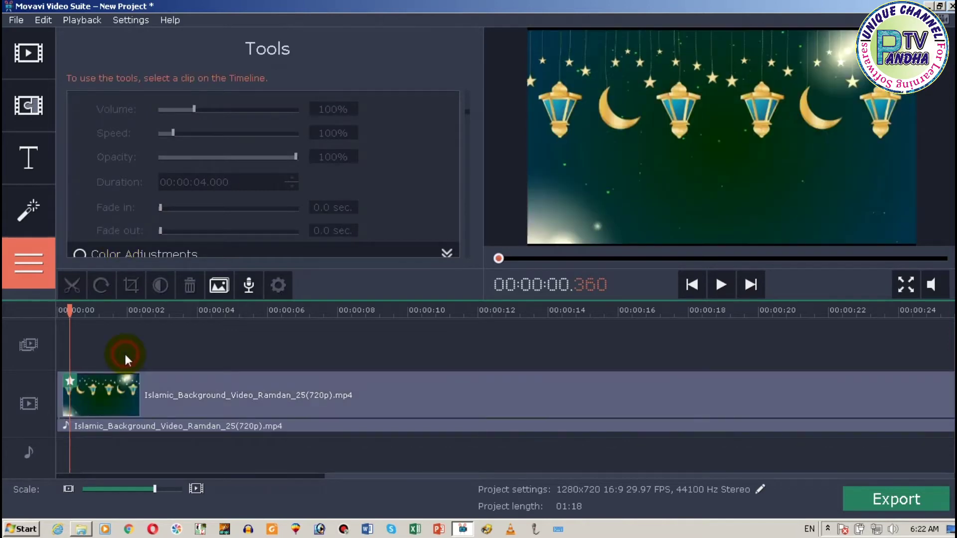
{"action": "left_click", "coordinate": [74, 381]}
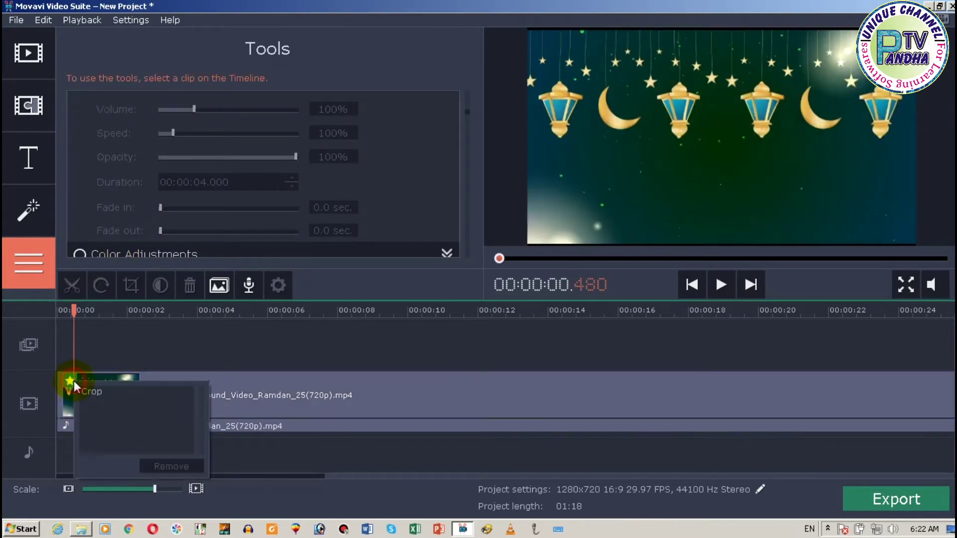
{"action": "left_click", "coordinate": [99, 392]}
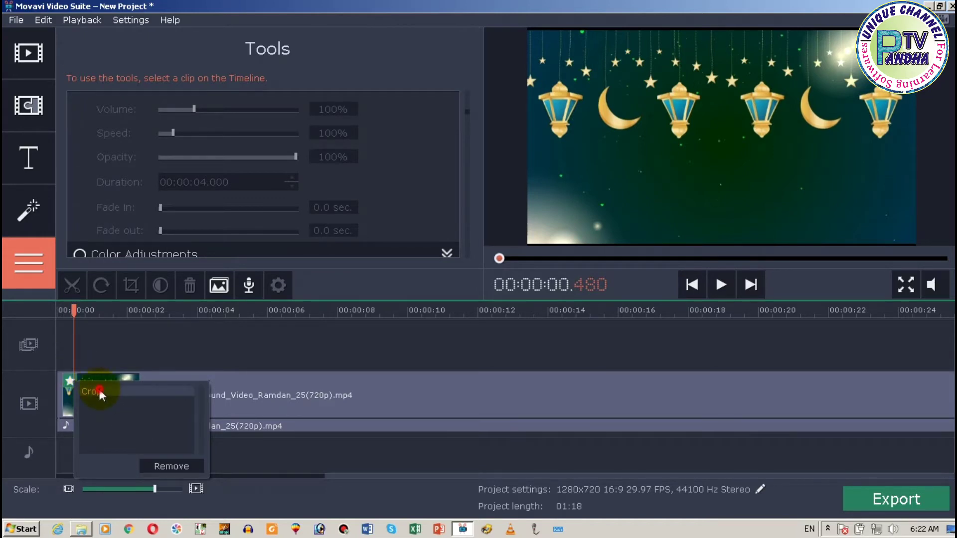
{"action": "left_click", "coordinate": [172, 466]}
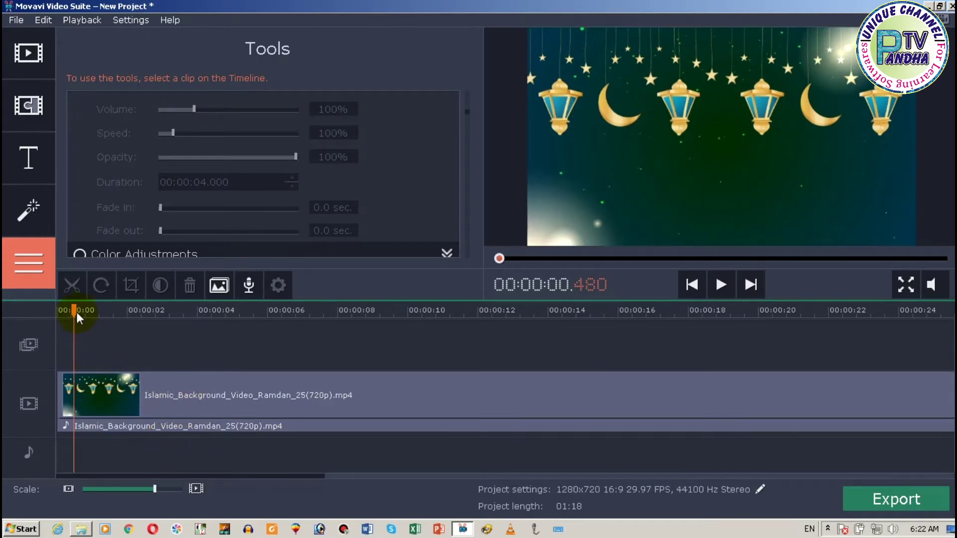
Set the lantern video clip's contrast to -55 in the manual color adjustments
{"action": "left_click", "coordinate": [96, 394]}
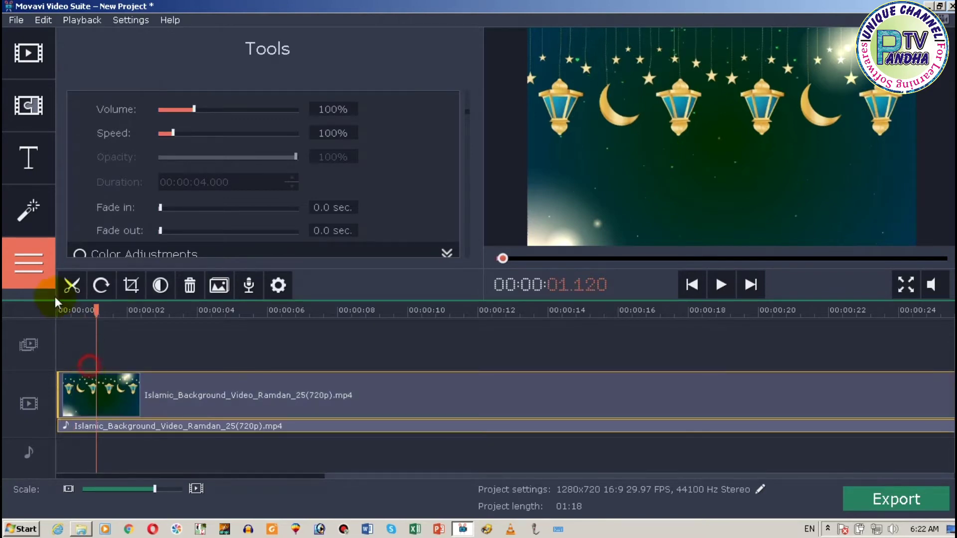
{"action": "left_click", "coordinate": [160, 285]}
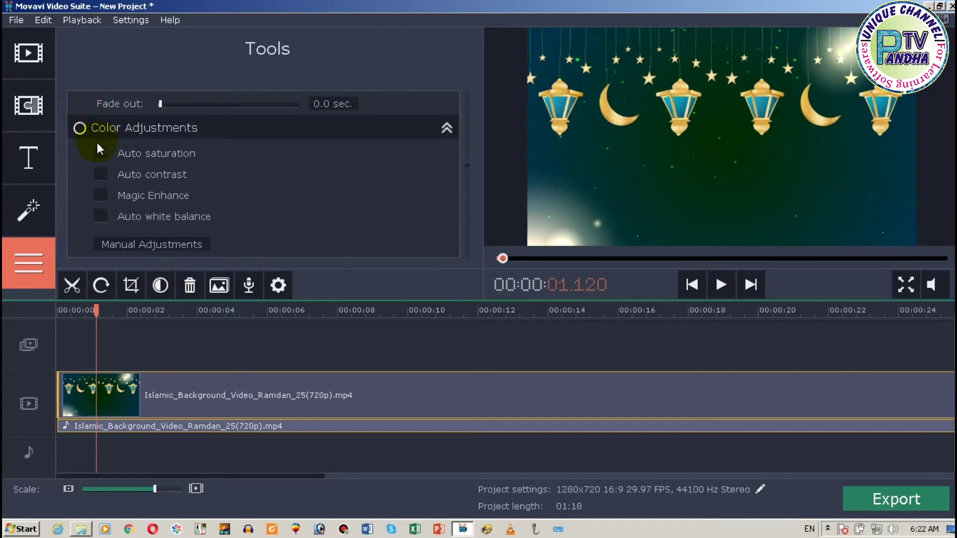
{"action": "left_click", "coordinate": [100, 155]}
{"action": "left_click", "coordinate": [115, 245]}
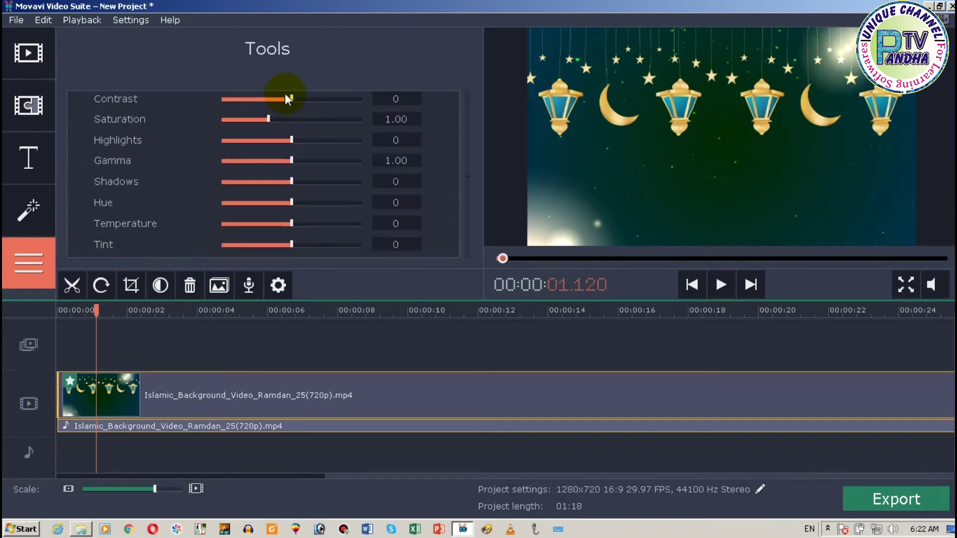
{"action": "left_click_drag", "start_coordinate": [292, 97], "coordinate": [264, 111]}
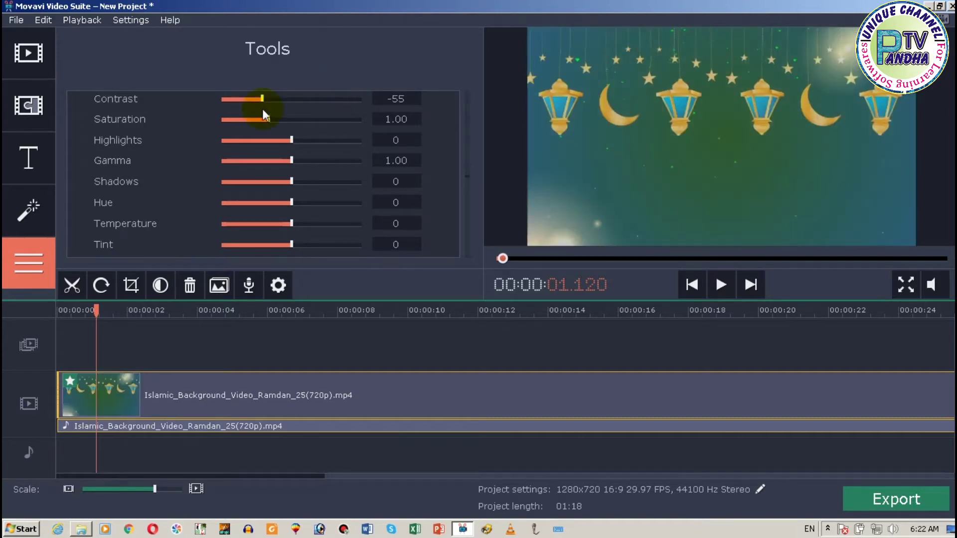
Remove the Manual adjustments effect from the lantern video clip and reselect the clip
{"action": "left_click", "coordinate": [115, 350]}
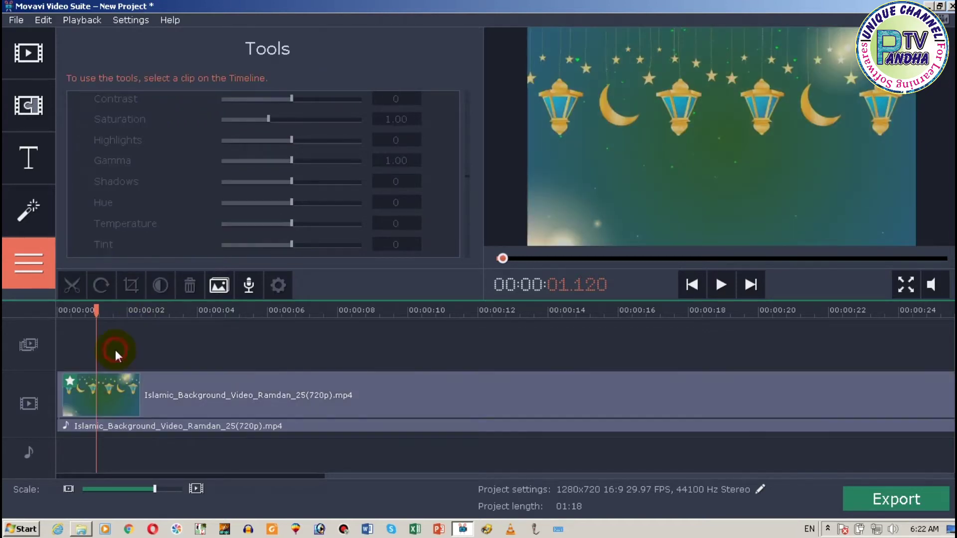
{"action": "left_click", "coordinate": [71, 381]}
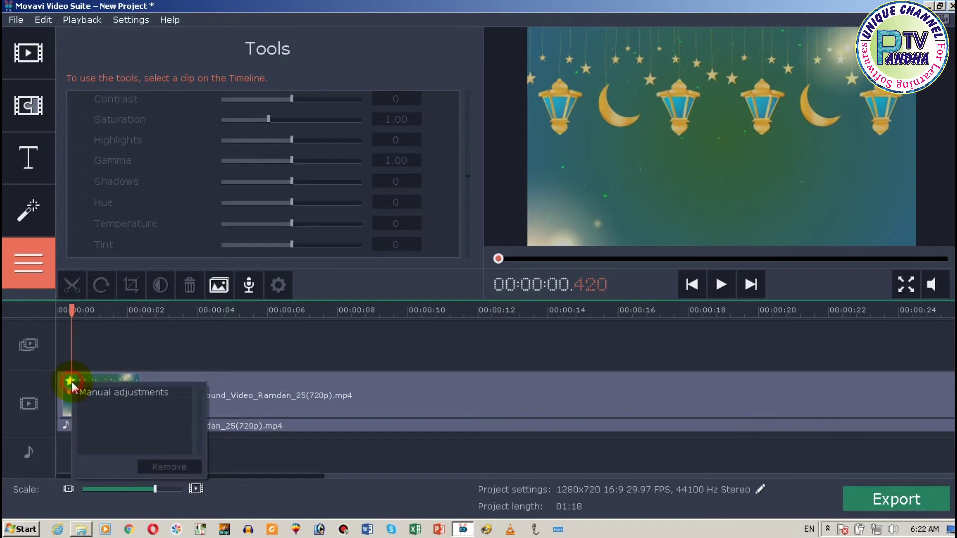
{"action": "left_click", "coordinate": [84, 393]}
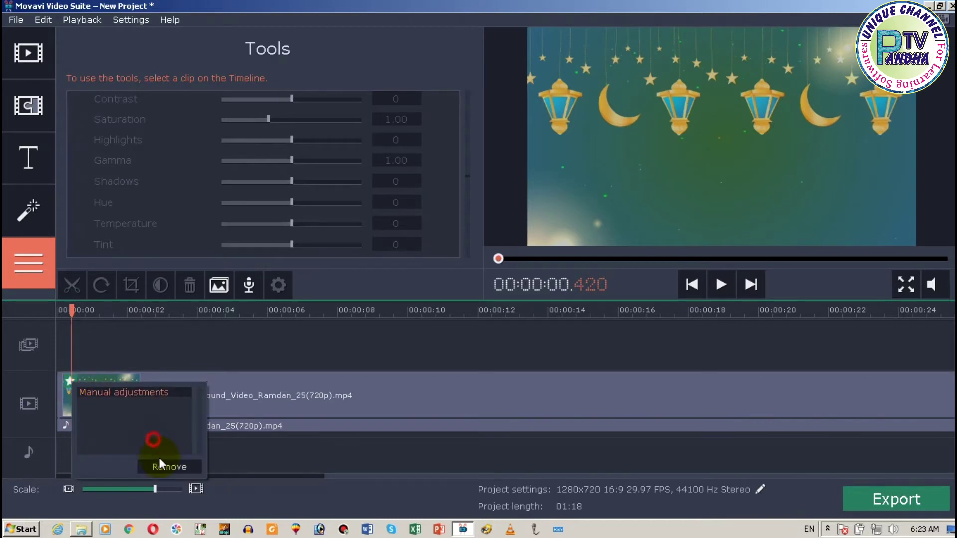
{"action": "left_click", "coordinate": [163, 466]}
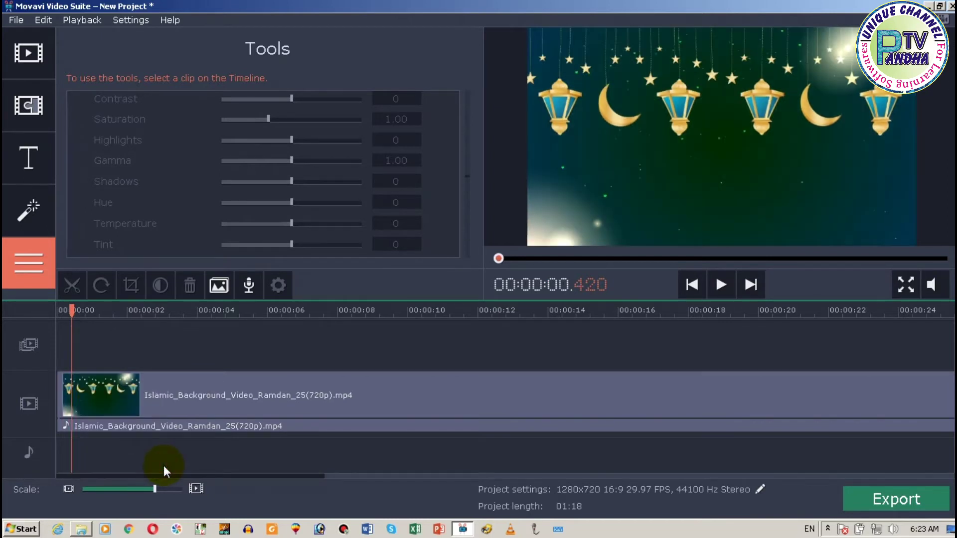
{"action": "left_click", "coordinate": [107, 401]}
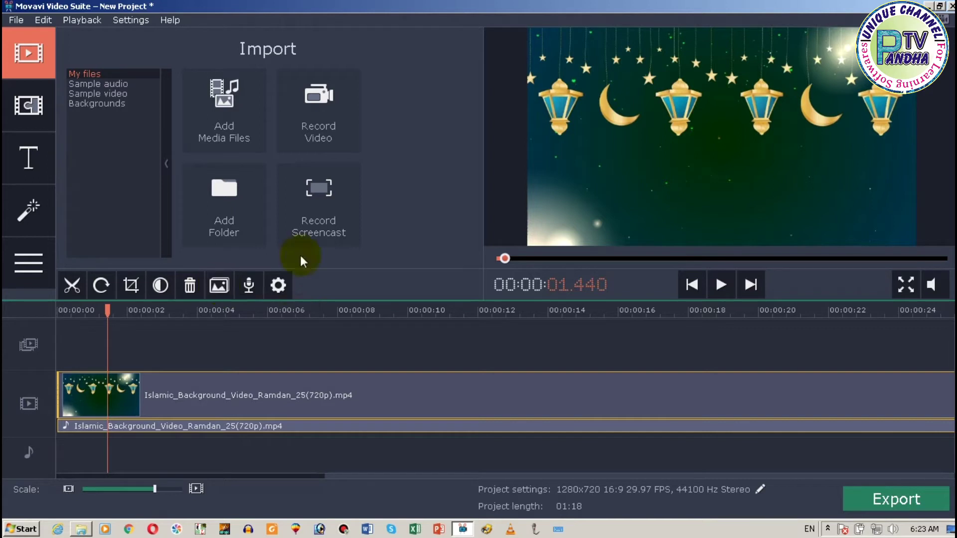
Review the slideshow wizard's transition styles and durations, cancel it without creating a slideshow, and open the lantern clip's properties
{"action": "left_click", "coordinate": [220, 289]}
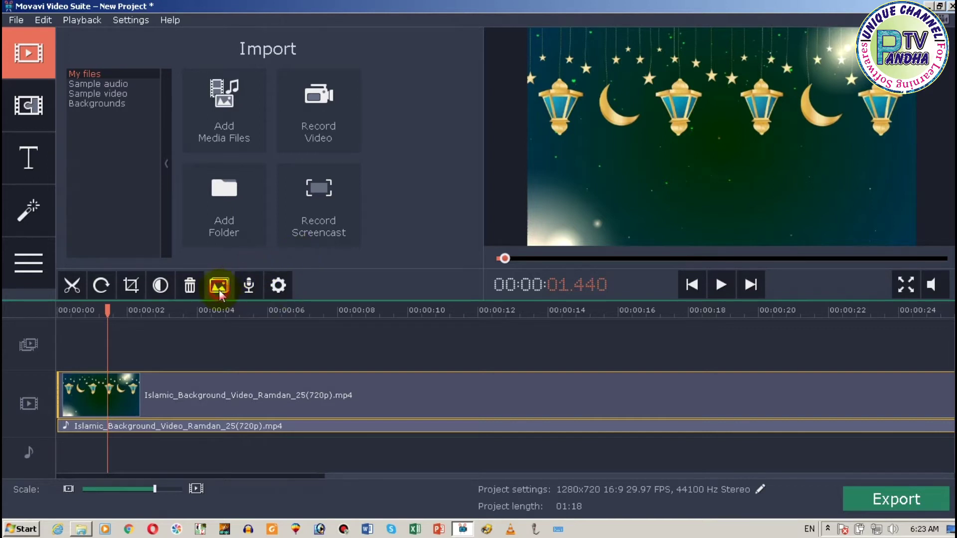
{"action": "left_click", "coordinate": [219, 289]}
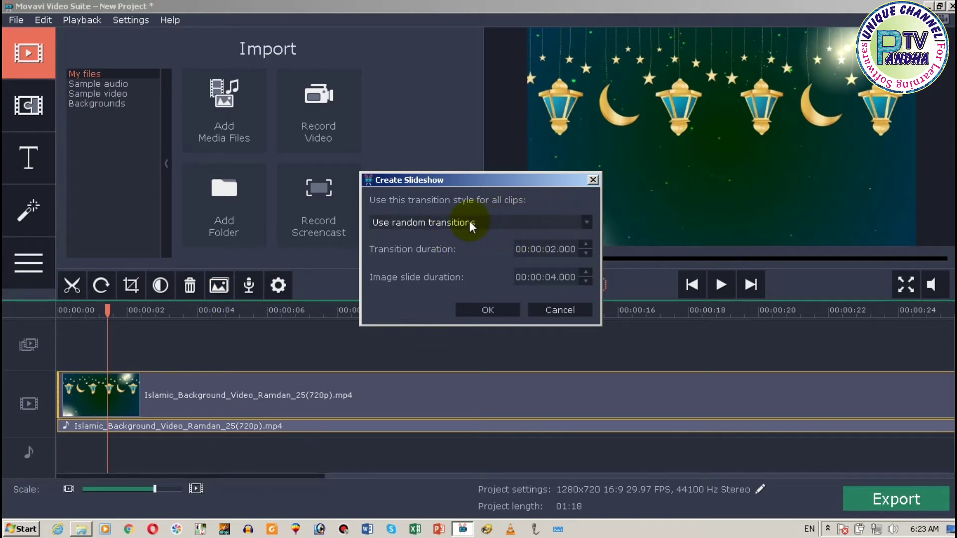
{"action": "left_click", "coordinate": [589, 221]}
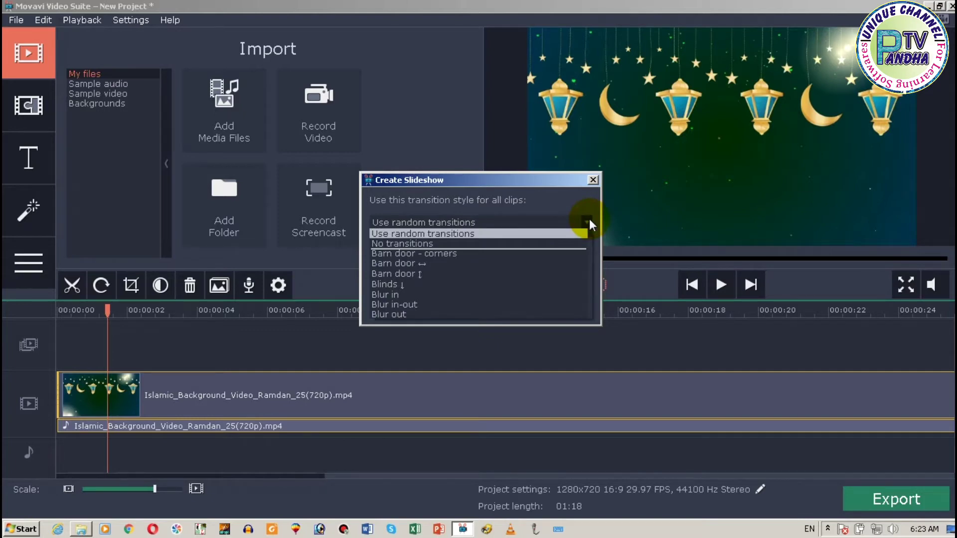
{"action": "left_click", "coordinate": [589, 222]}
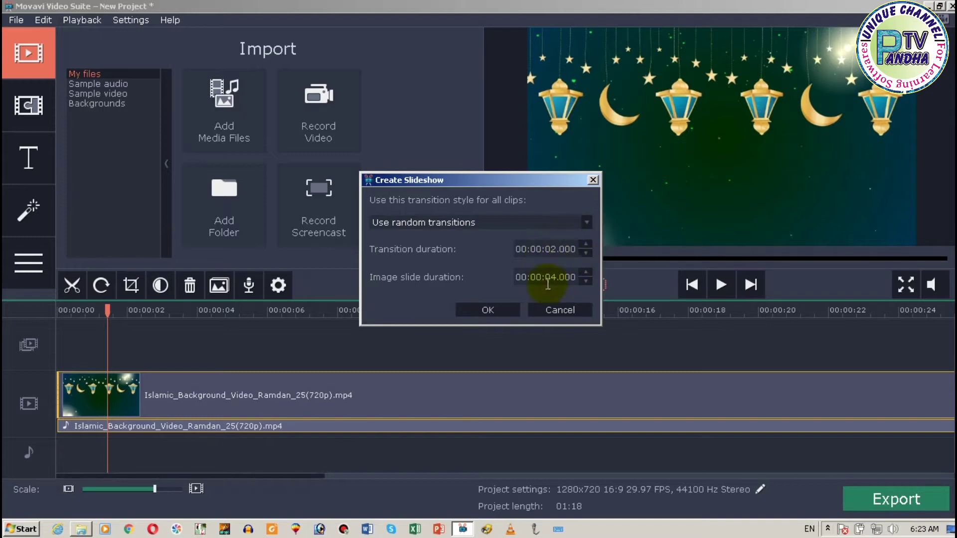
{"action": "left_click", "coordinate": [555, 310]}
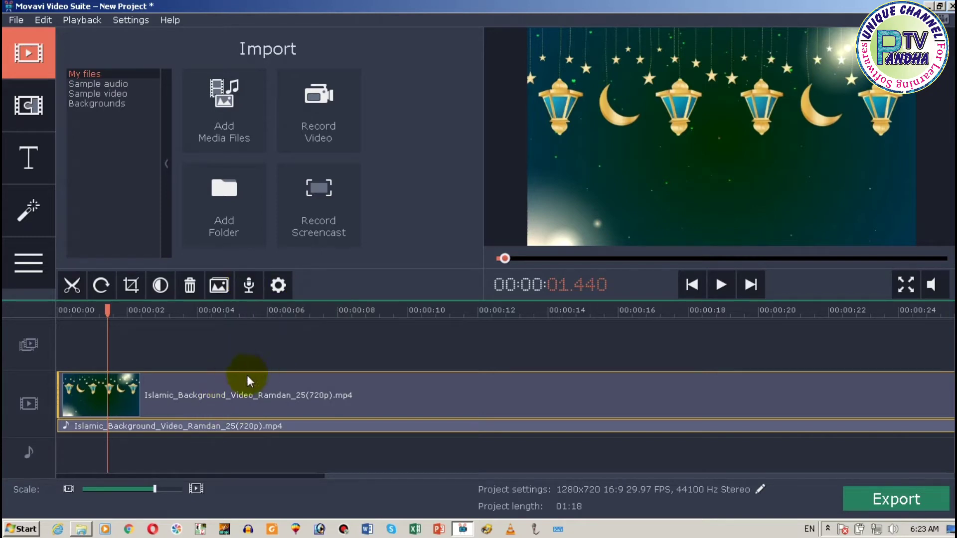
{"action": "left_click", "coordinate": [275, 287]}
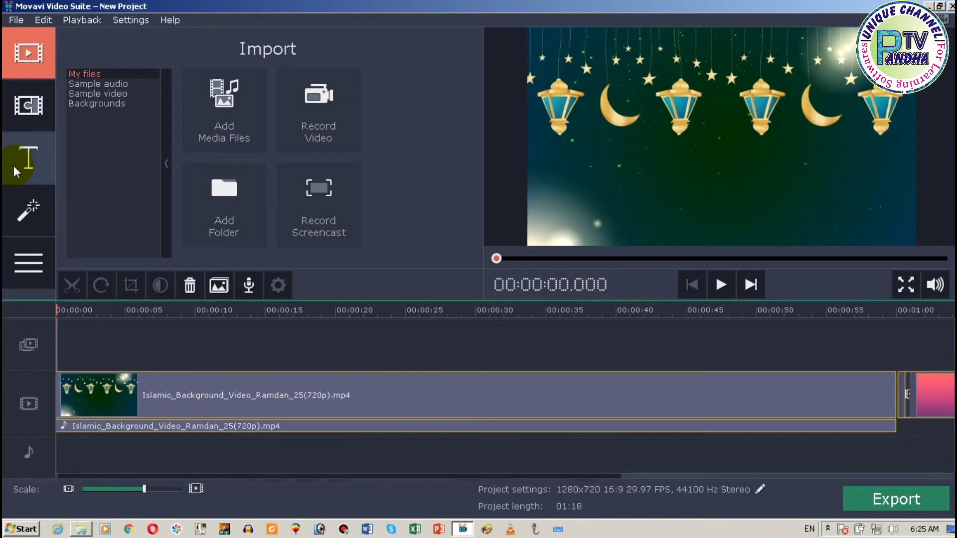
Add the Friendship title to the title track at the start of the timeline, above the lantern clip
{"action": "left_click", "coordinate": [15, 168]}
{"action": "left_click", "coordinate": [273, 185]}
{"action": "left_click_drag", "start_coordinate": [274, 185], "coordinate": [60, 326]}
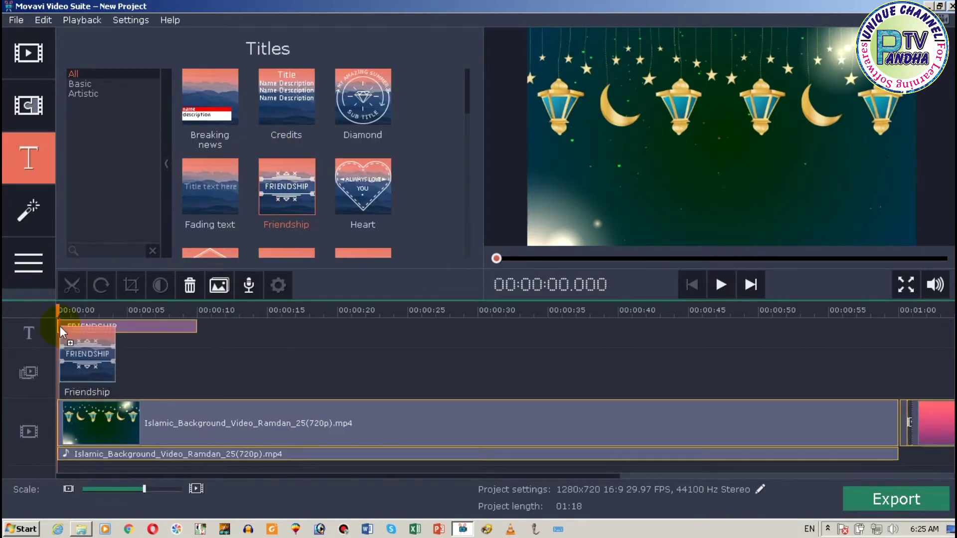
{"action": "left_click", "coordinate": [60, 326]}
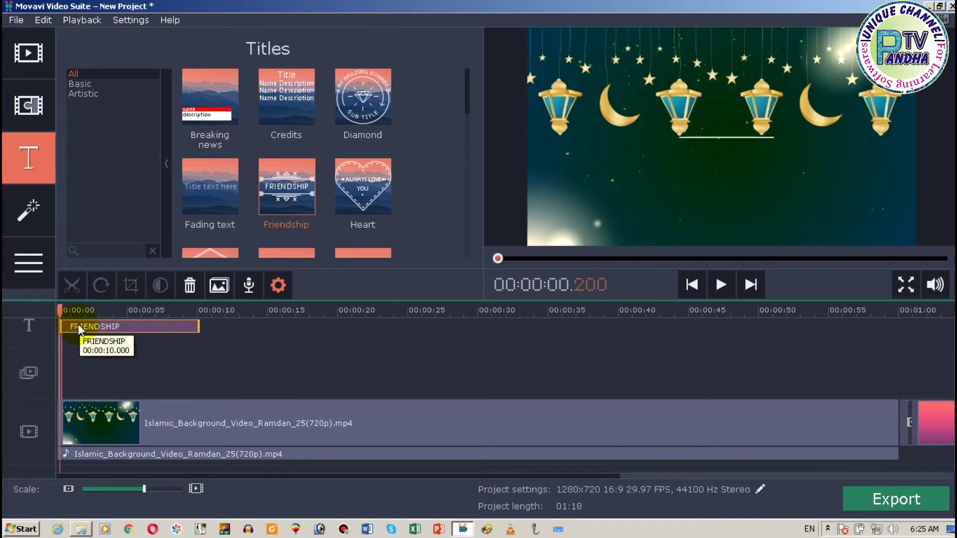
Open the Friendship title for editing and replace its text with "Pandha TV"
{"action": "double_click", "coordinate": [78, 324]}
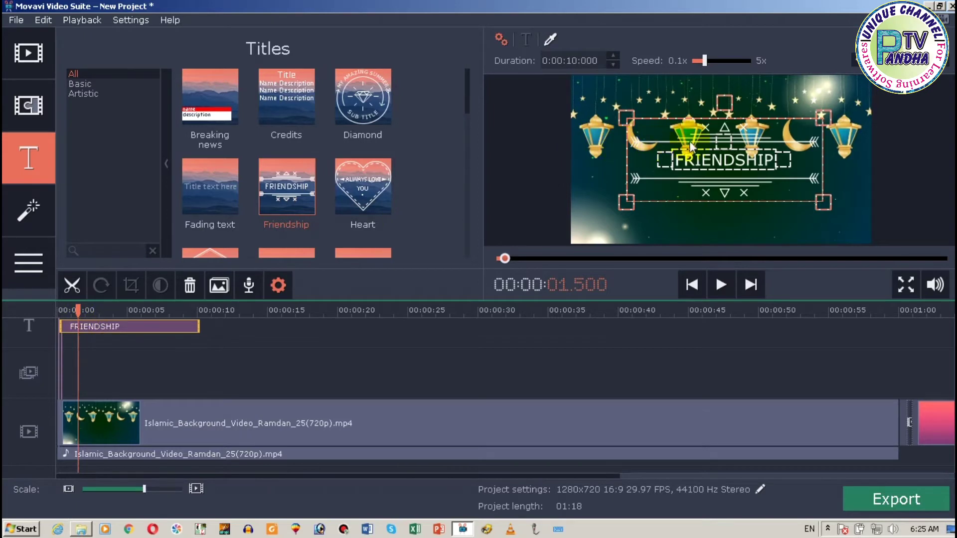
{"action": "left_click", "coordinate": [699, 160]}
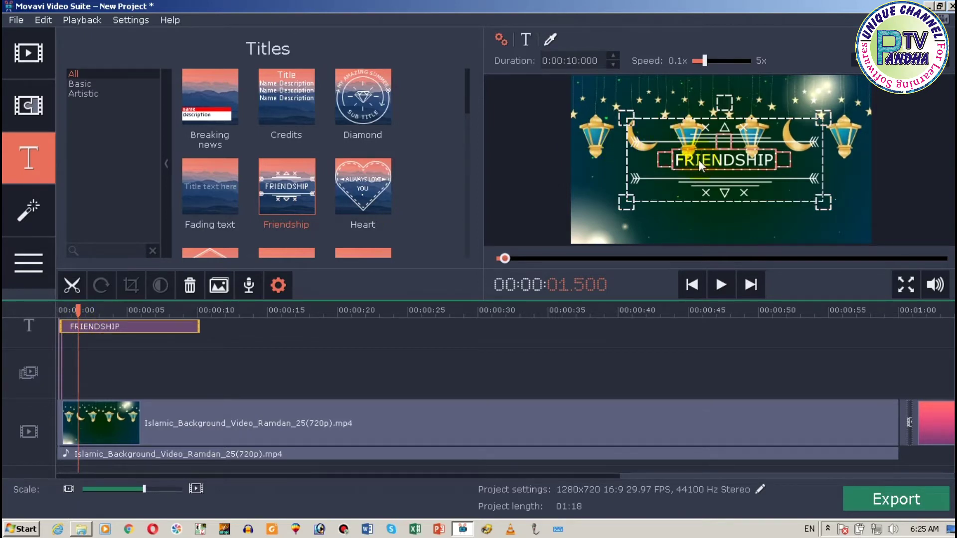
{"action": "key", "text": "Delete"}
{"action": "key", "text": "Delete"}
{"action": "key", "text": "Delete"}
{"action": "key", "text": "Delete"}
{"action": "key", "text": "Delete"}
{"action": "key", "text": "Delete"}
{"action": "key", "text": "Delete"}
{"action": "key", "text": "Delete"}
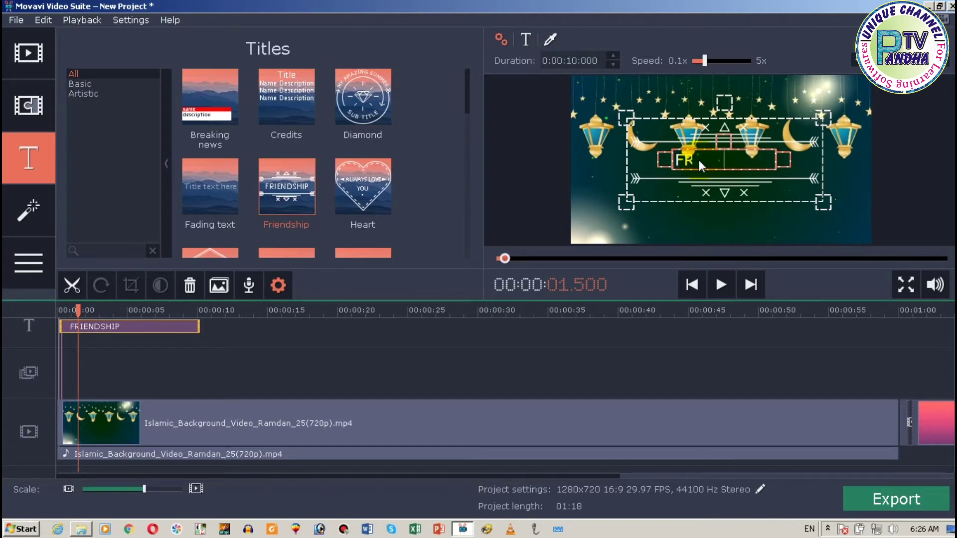
{"action": "type", "text": "andha TV"}
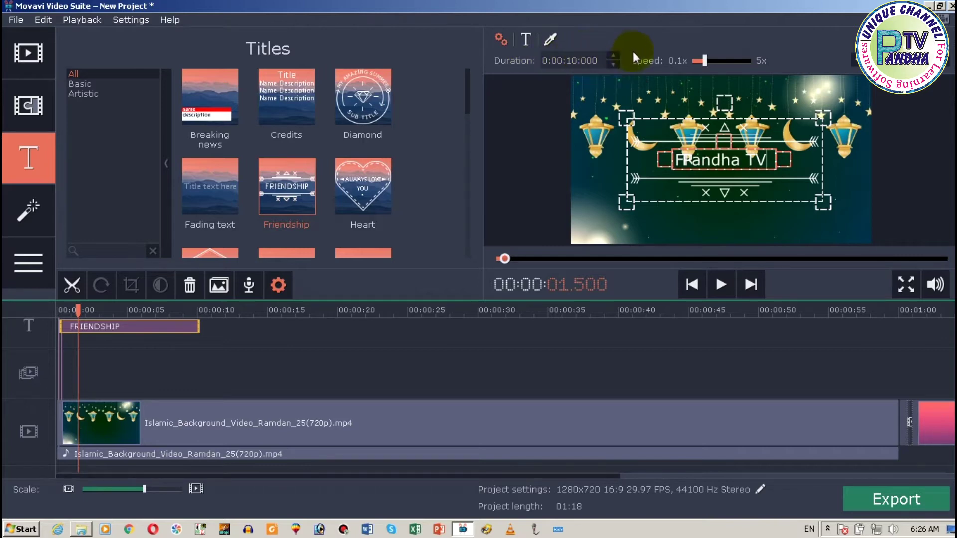
Set the title's text color to bright blue #00c8f8 and apply the title edits
{"action": "mouse_move", "coordinate": [706, 61]}
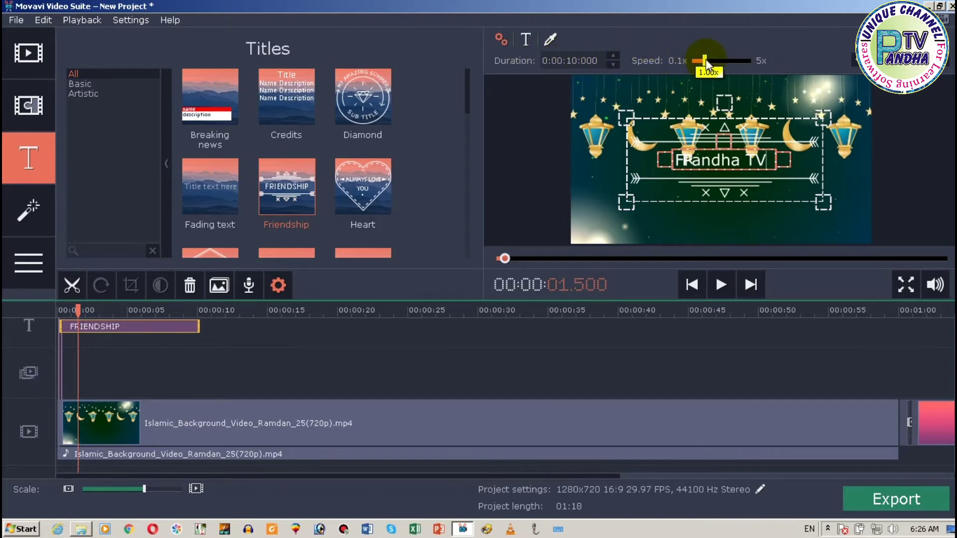
{"action": "left_click", "coordinate": [525, 38]}
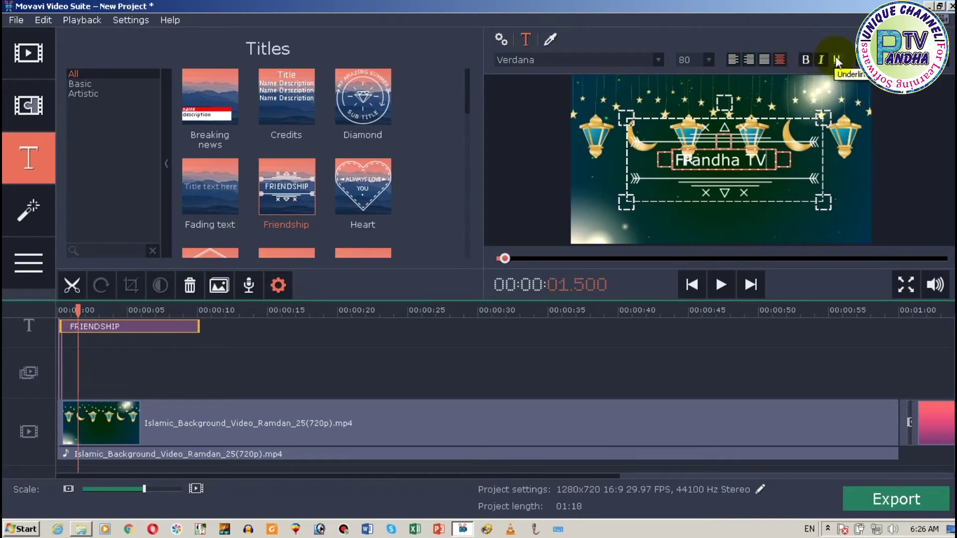
{"action": "left_click", "coordinate": [551, 40]}
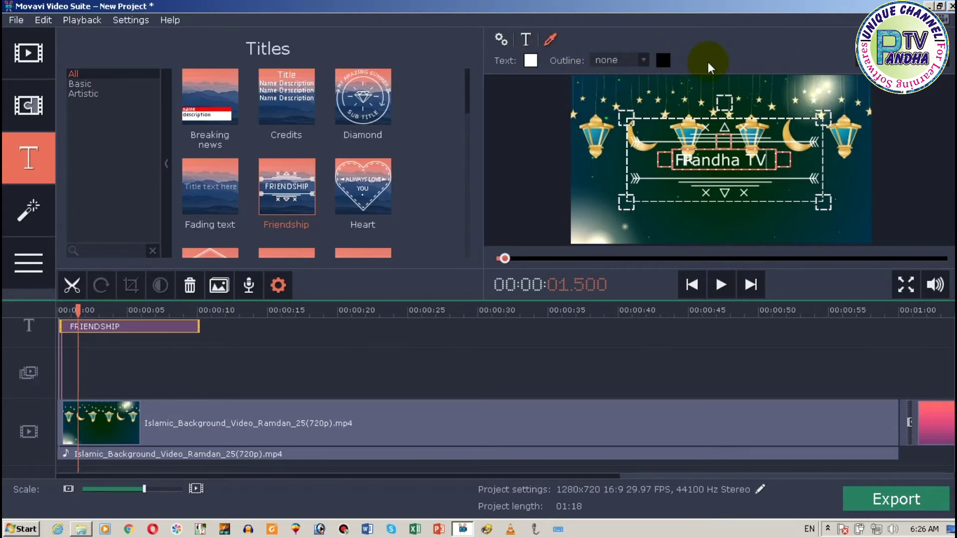
{"action": "left_click", "coordinate": [531, 61]}
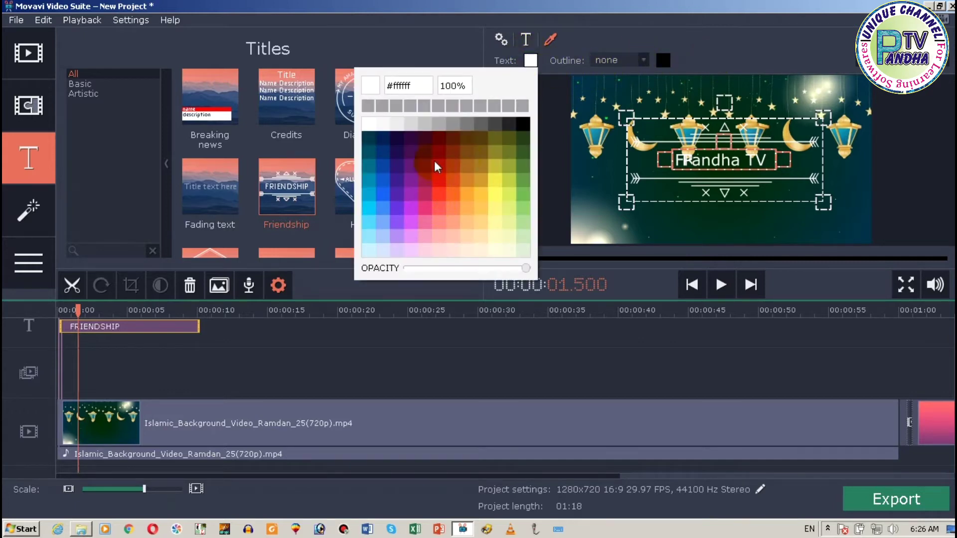
{"action": "left_click", "coordinate": [496, 170]}
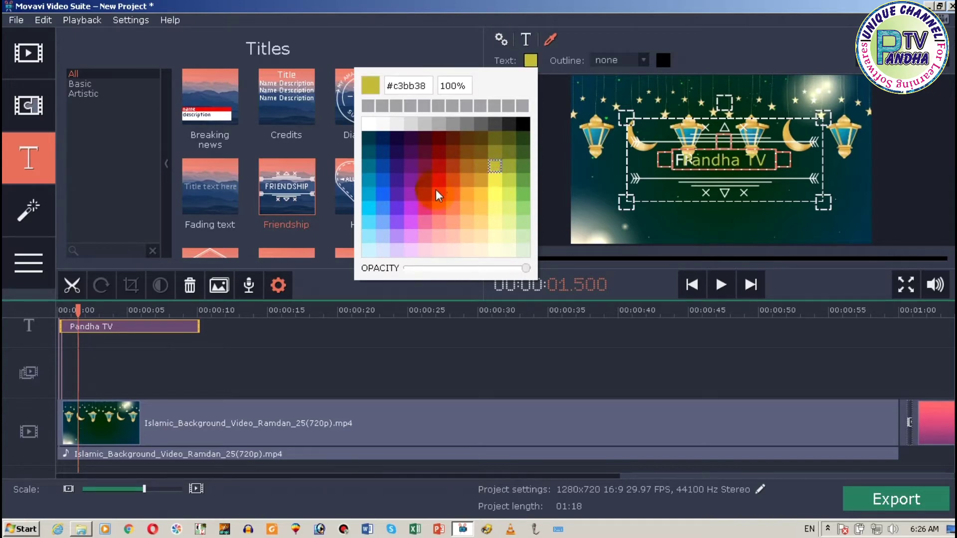
{"action": "left_click", "coordinate": [385, 196]}
{"action": "left_click", "coordinate": [382, 208]}
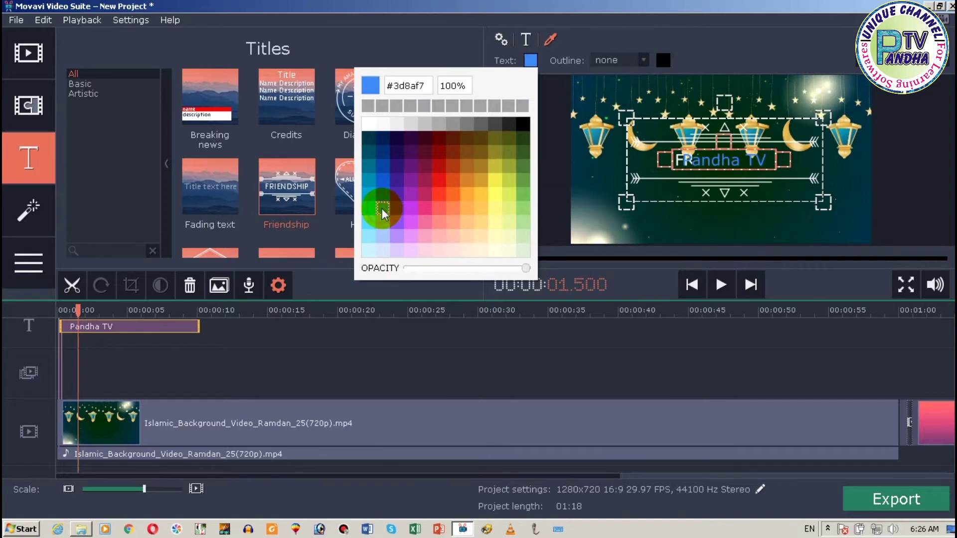
{"action": "left_click", "coordinate": [368, 222]}
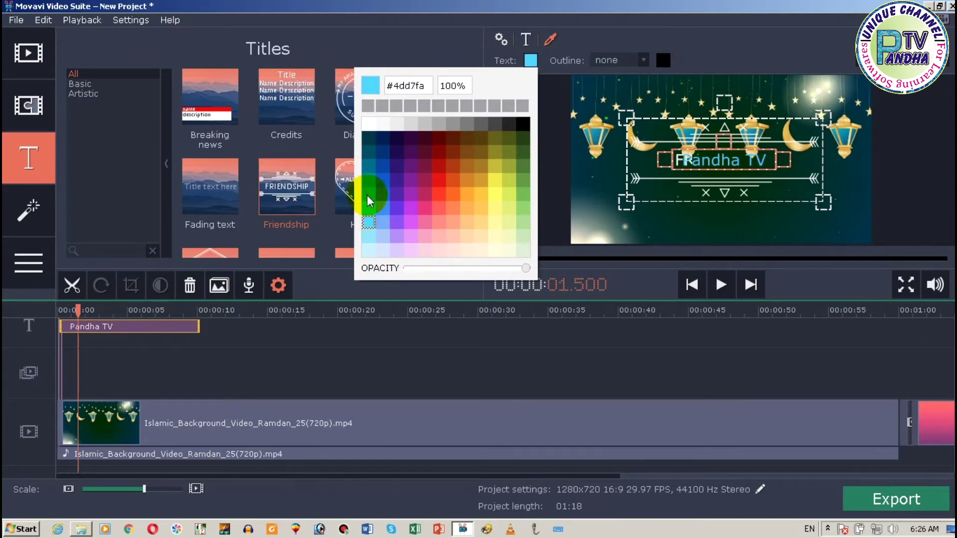
{"action": "left_click", "coordinate": [369, 208]}
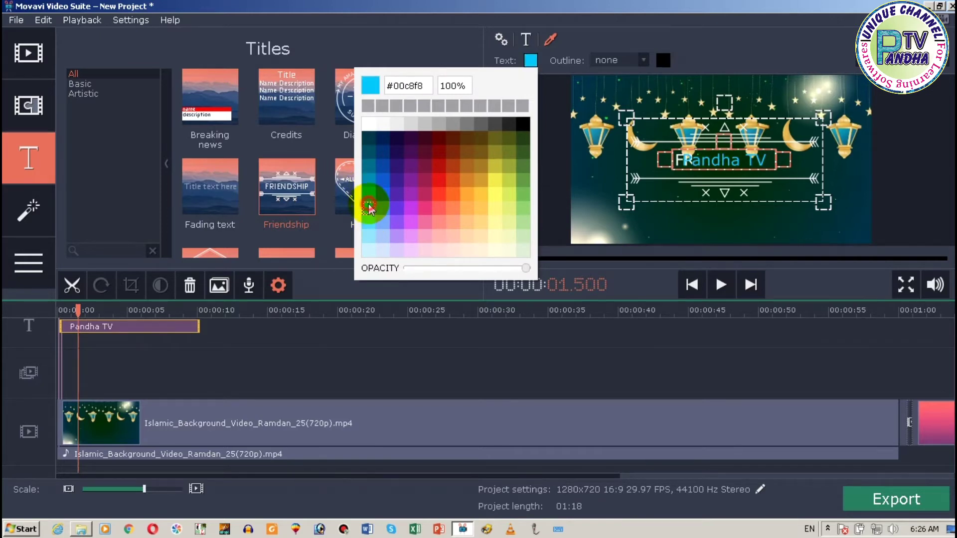
{"action": "left_click", "coordinate": [699, 76]}
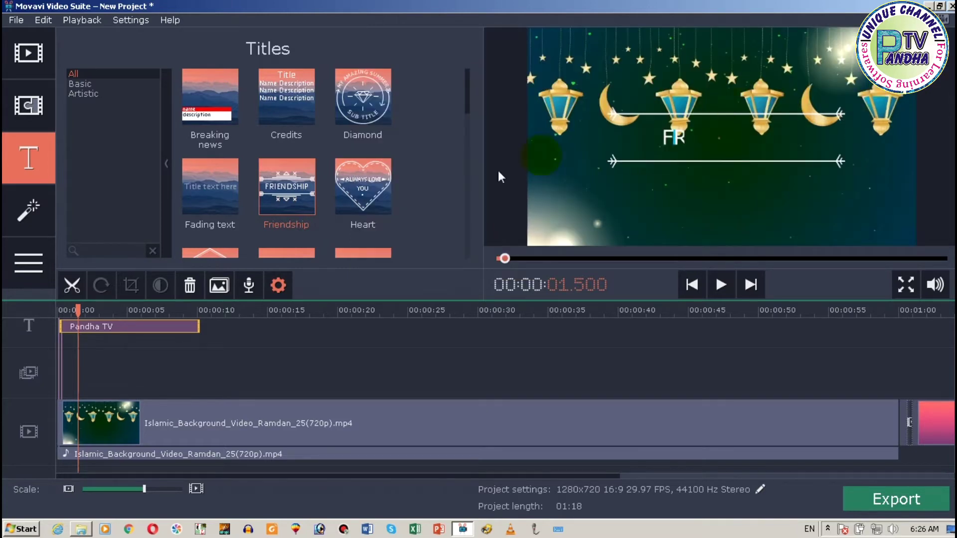
Play the project from the beginning to preview the animated title, and pause once its full text has appeared
{"action": "left_click_drag", "start_coordinate": [75, 313], "coordinate": [52, 316]}
{"action": "key", "text": "space"}
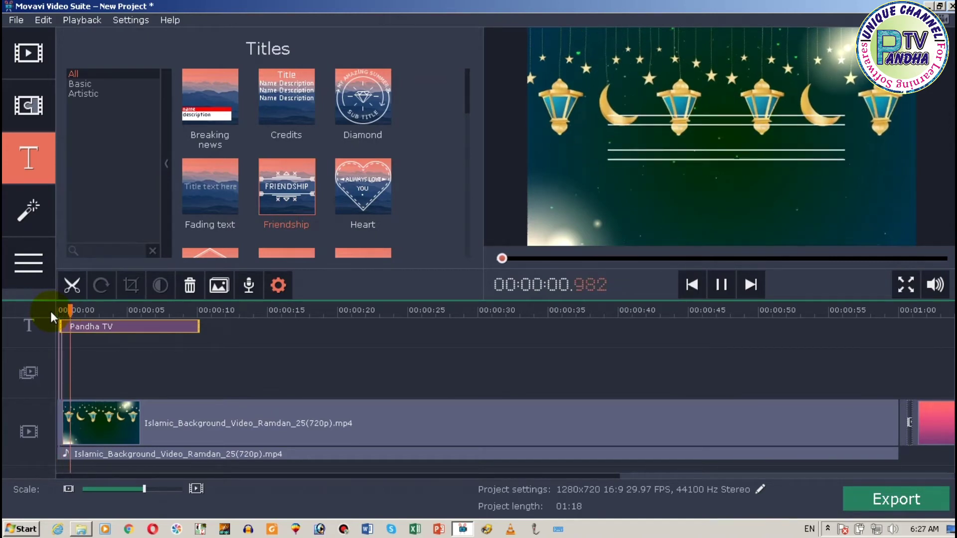
{"action": "left_click", "coordinate": [19, 317]}
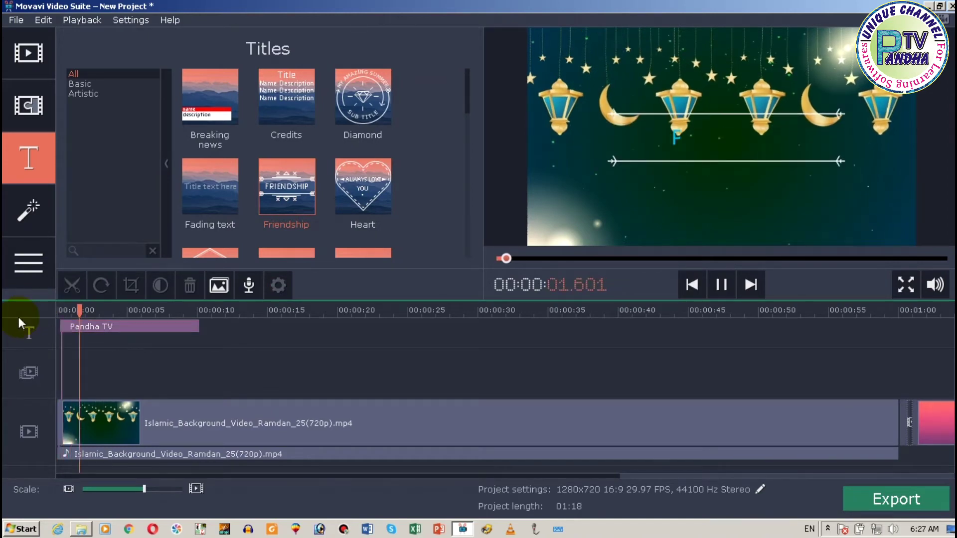
{"action": "key", "text": "space"}
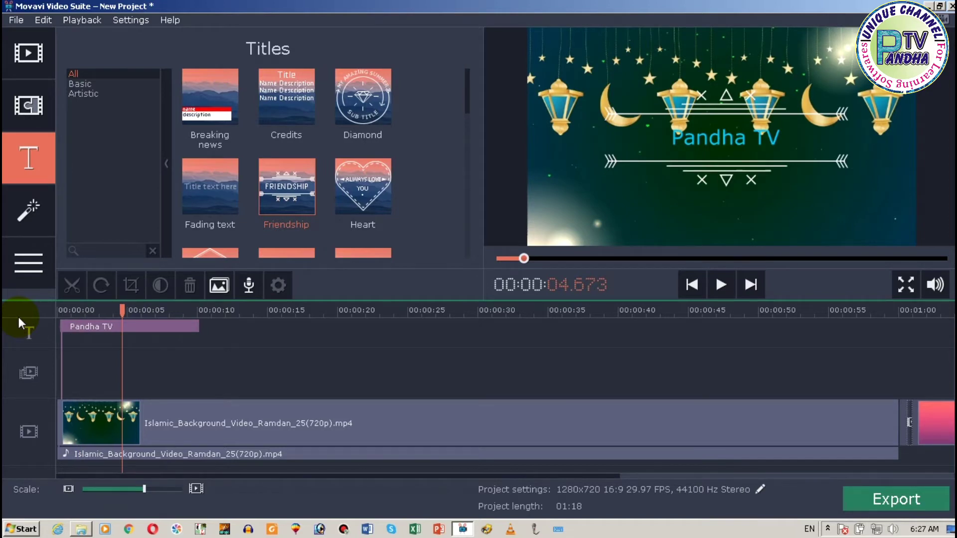
Select the lantern clip and the title in turn, and place the title at the very start of the timeline
{"action": "left_click", "coordinate": [106, 428]}
{"action": "left_click", "coordinate": [86, 327]}
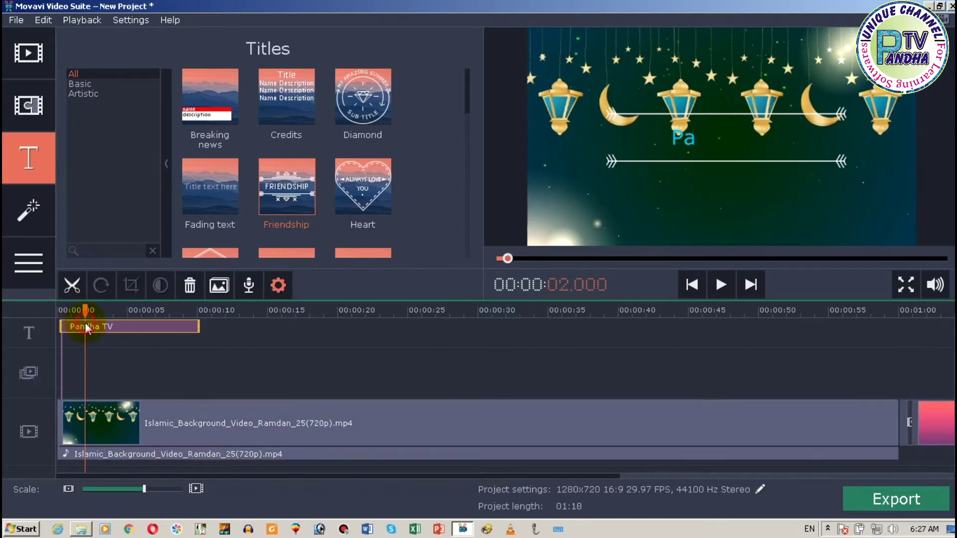
{"action": "left_click", "coordinate": [112, 406]}
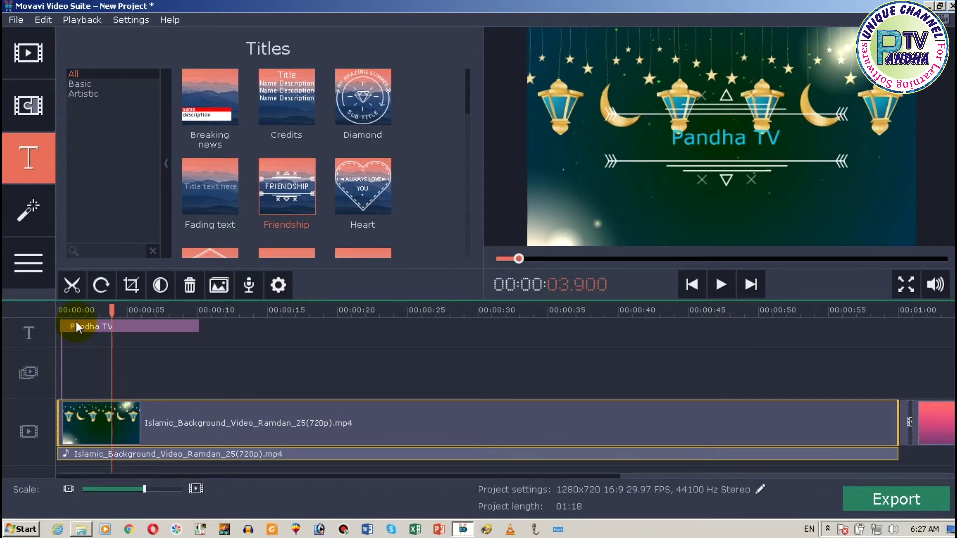
{"action": "left_click", "coordinate": [67, 490]}
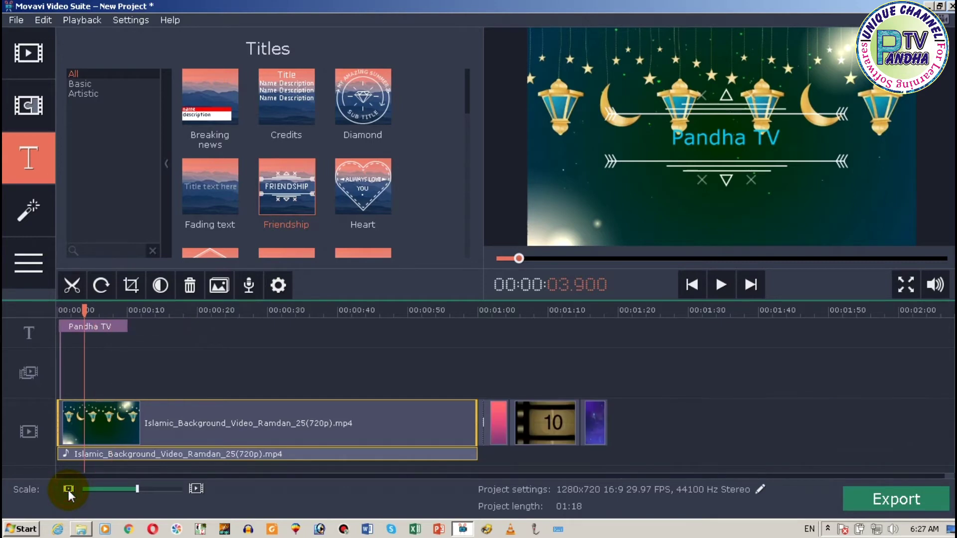
{"action": "left_click", "coordinate": [68, 490]}
{"action": "left_click", "coordinate": [72, 324]}
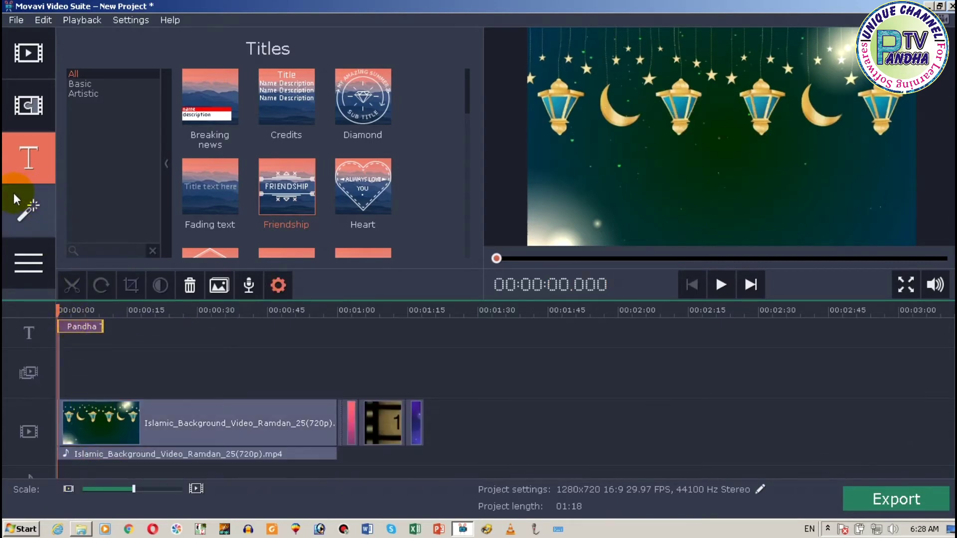
Apply the Blur - mild filter to the lantern video clip
{"action": "left_click", "coordinate": [25, 220]}
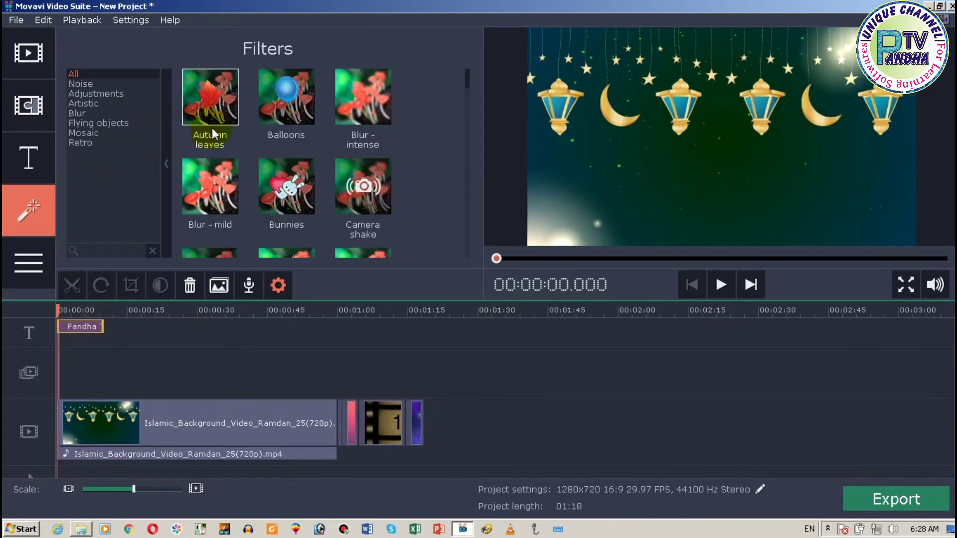
{"action": "left_click", "coordinate": [219, 181]}
{"action": "left_click_drag", "start_coordinate": [220, 181], "coordinate": [61, 405]}
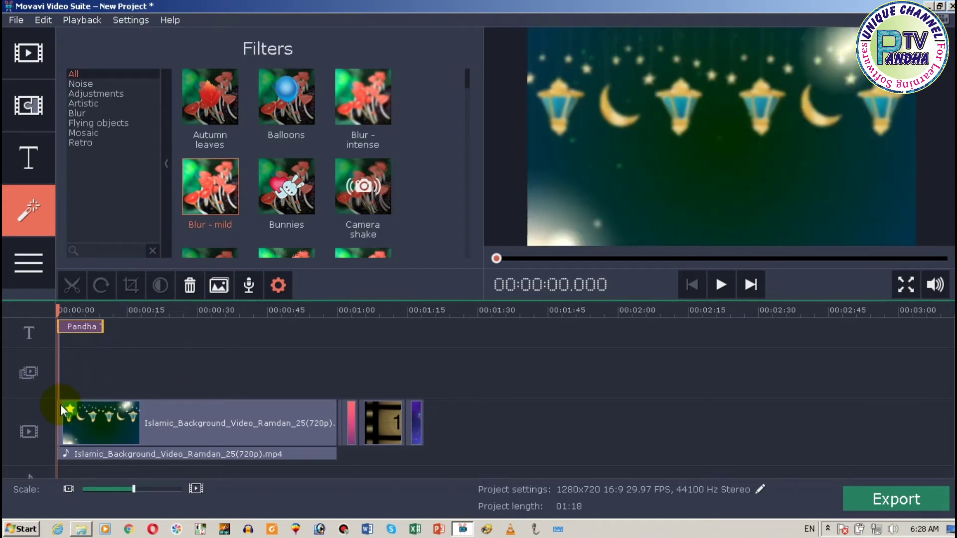
Try the Camera shake filter on the lantern video clip and play a short preview of it
{"action": "left_click", "coordinate": [363, 187]}
{"action": "left_click_drag", "start_coordinate": [363, 186], "coordinate": [57, 436]}
{"action": "key", "text": "space"}
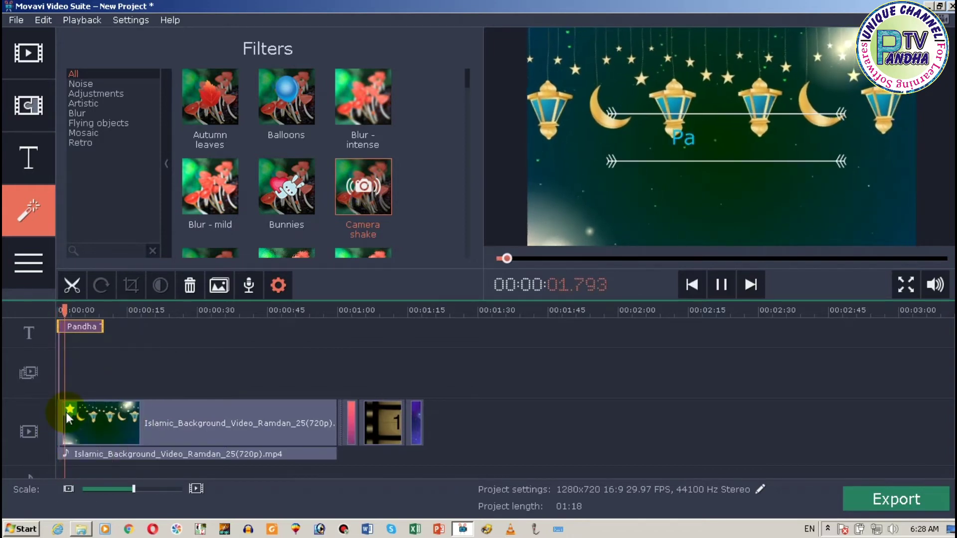
{"action": "key", "text": "space"}
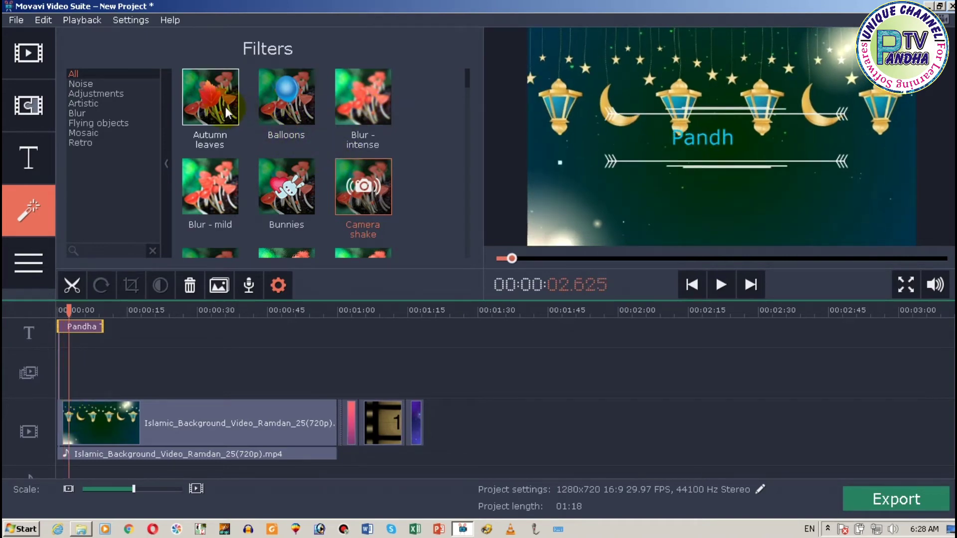
Try the Autumn leaves filter on the lantern clip, undo it, and restore the title's place at the timeline's start
{"action": "left_click_drag", "start_coordinate": [225, 107], "coordinate": [58, 407]}
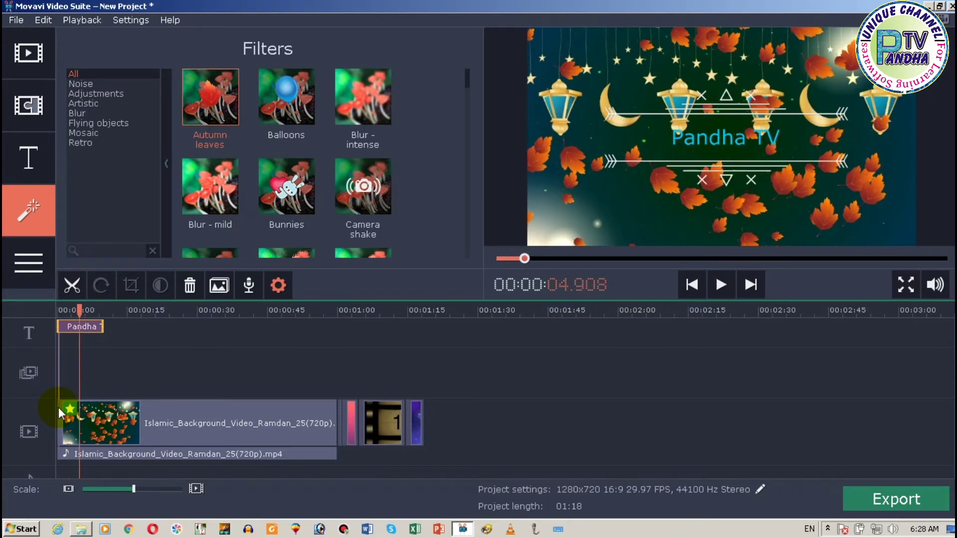
{"action": "key", "text": "ctrl+z"}
{"action": "key", "text": "ctrl+z"}
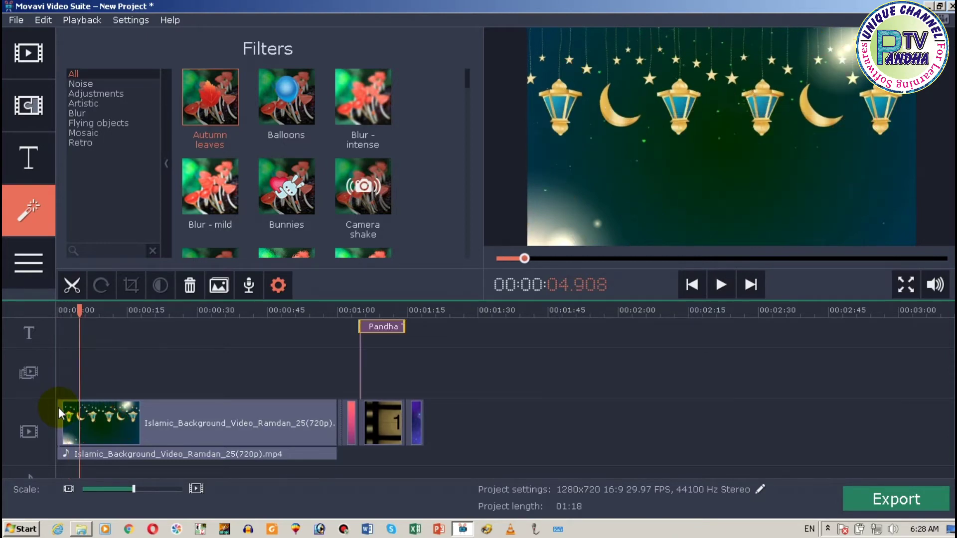
{"action": "key", "text": "ctrl+y"}
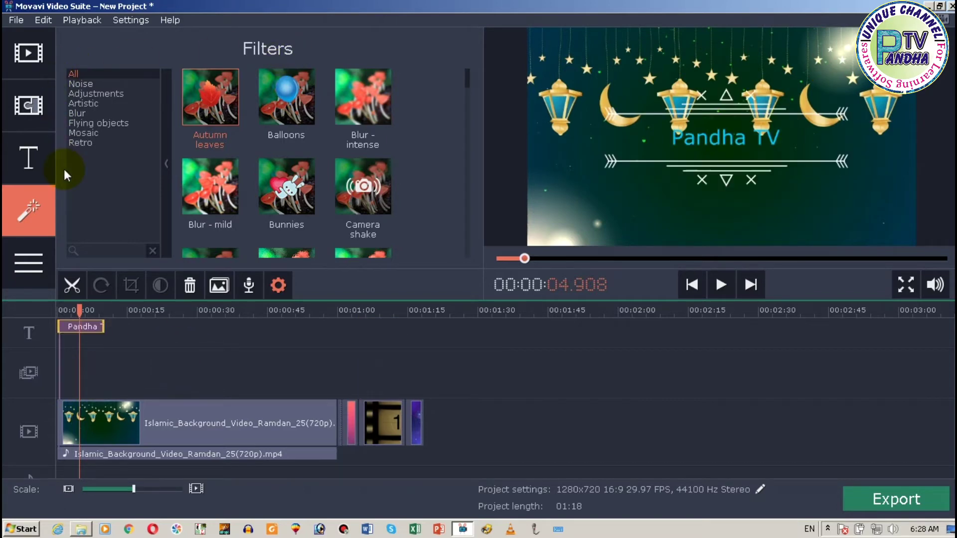
Show the clip tools and play the countdown clip at its normal speed from near its beginning
{"action": "left_click", "coordinate": [31, 270]}
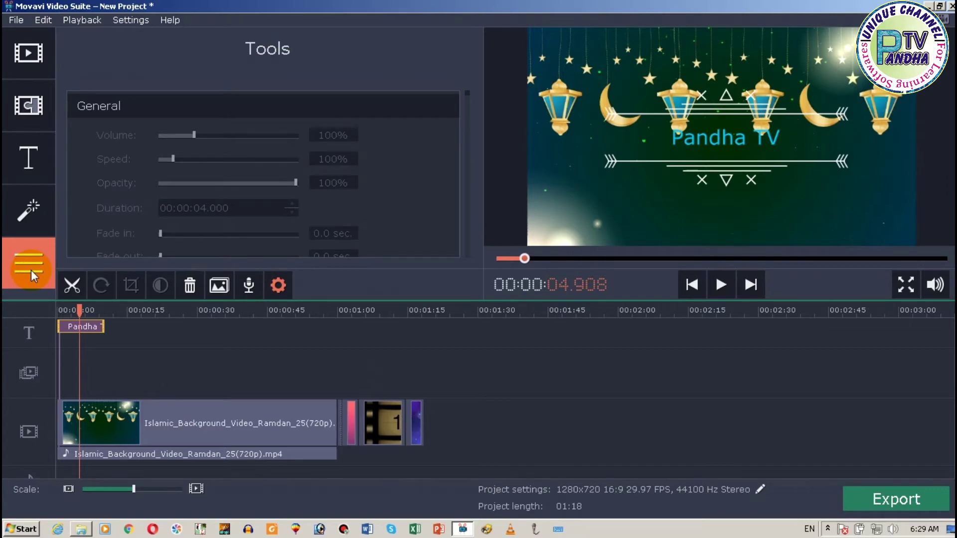
{"action": "left_click", "coordinate": [105, 423]}
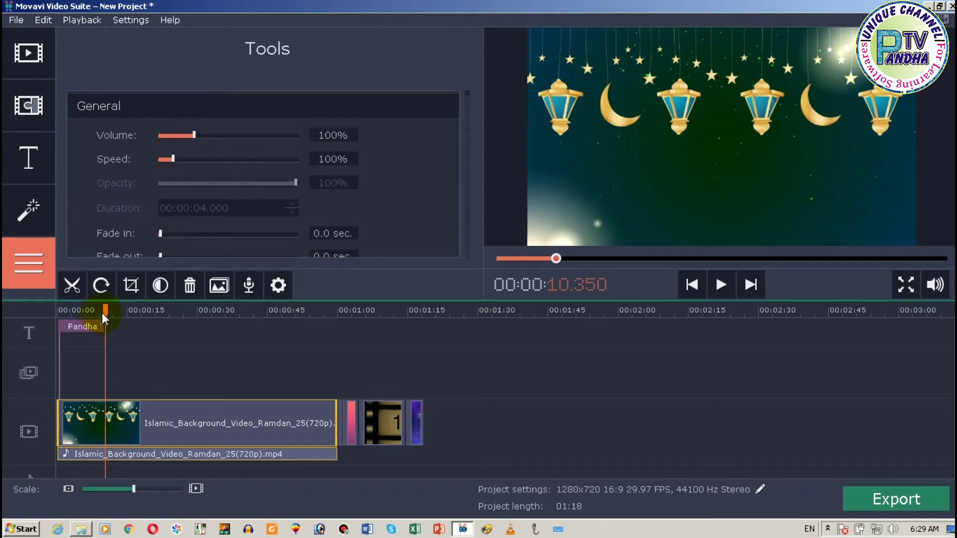
{"action": "left_click_drag", "start_coordinate": [106, 310], "coordinate": [363, 310]}
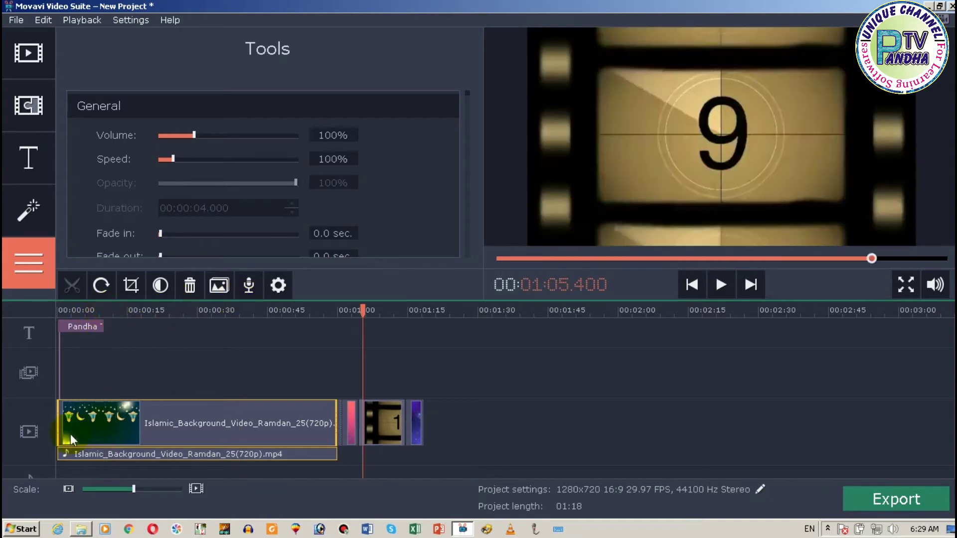
{"action": "left_click", "coordinate": [197, 488]}
{"action": "left_click", "coordinate": [477, 310]}
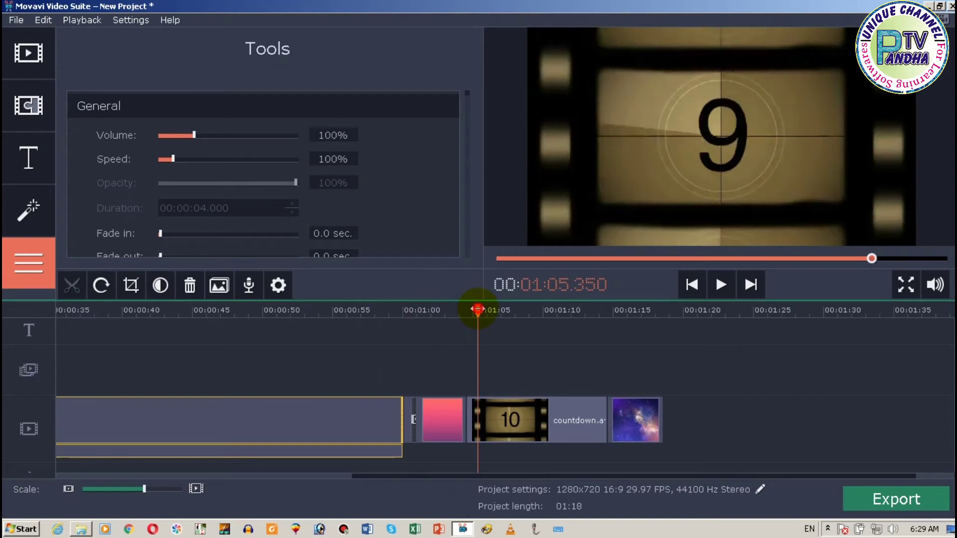
{"action": "key", "text": "space"}
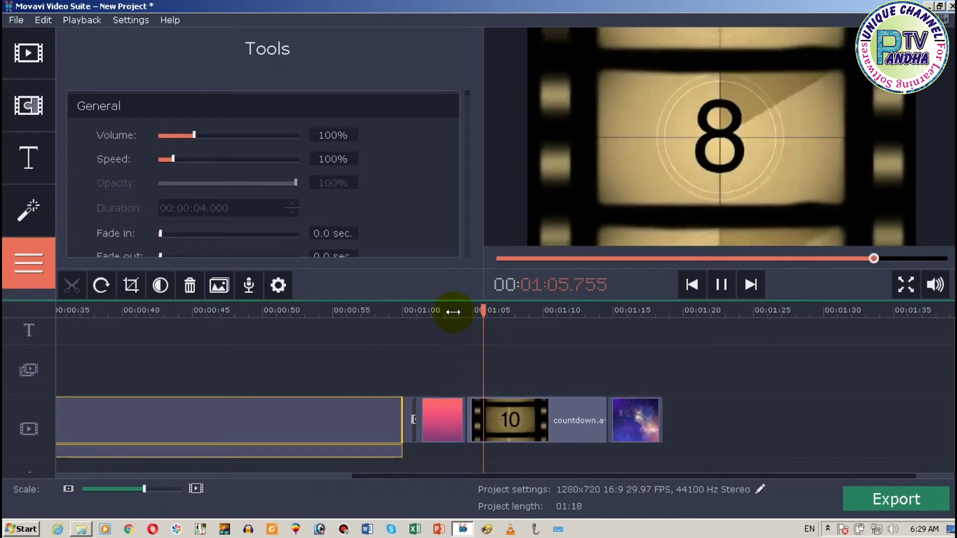
Try slowing the countdown clip to 10% speed and play a short preview from just before it
{"action": "left_click", "coordinate": [180, 126]}
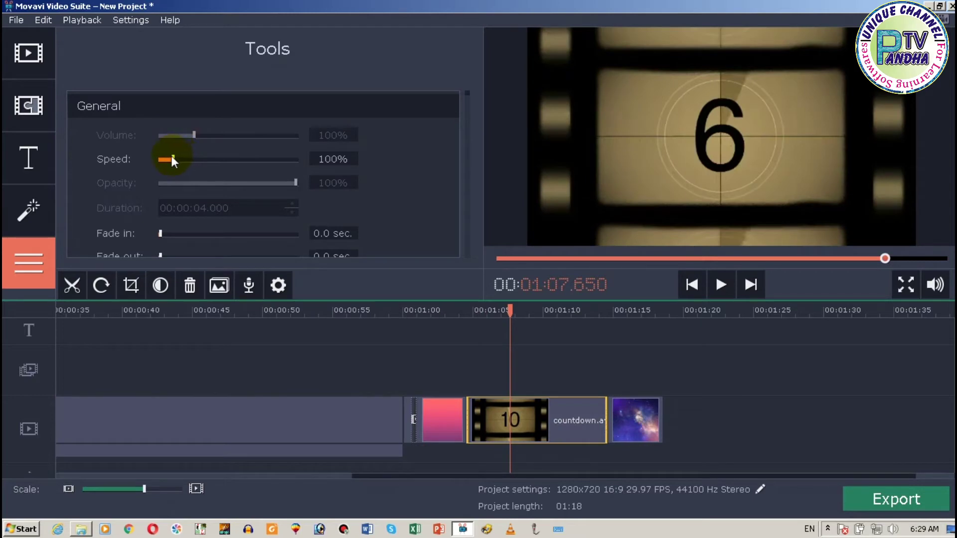
{"action": "left_click_drag", "start_coordinate": [172, 156], "coordinate": [160, 157]}
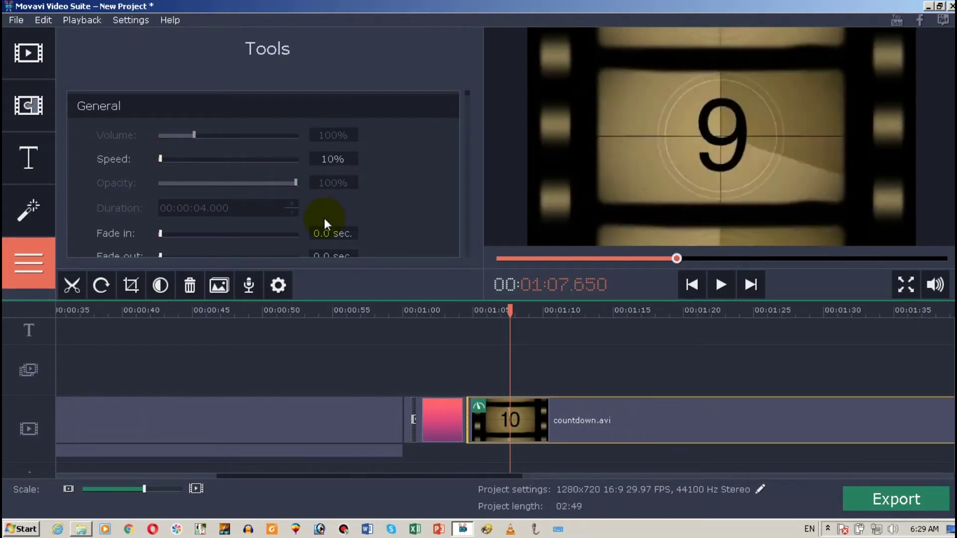
{"action": "left_click", "coordinate": [464, 316]}
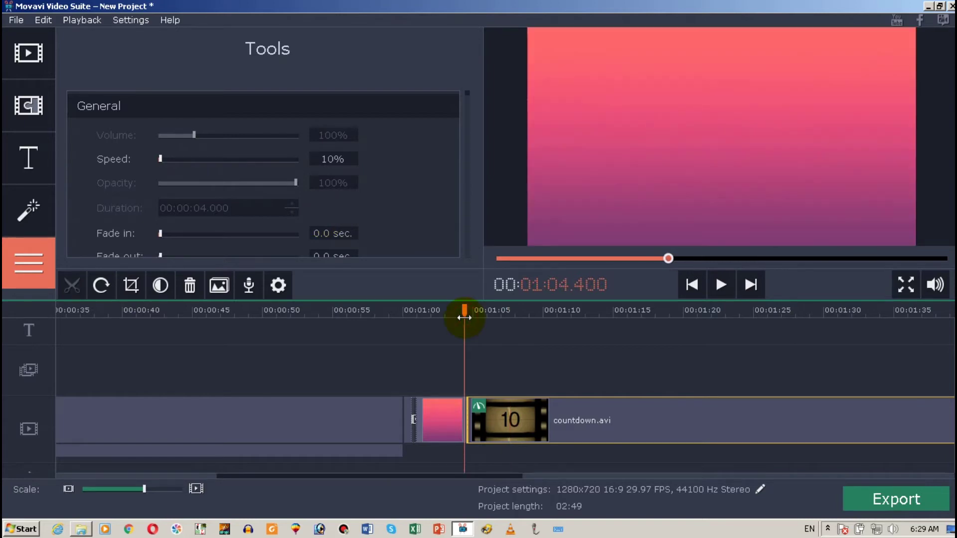
{"action": "key", "text": "space"}
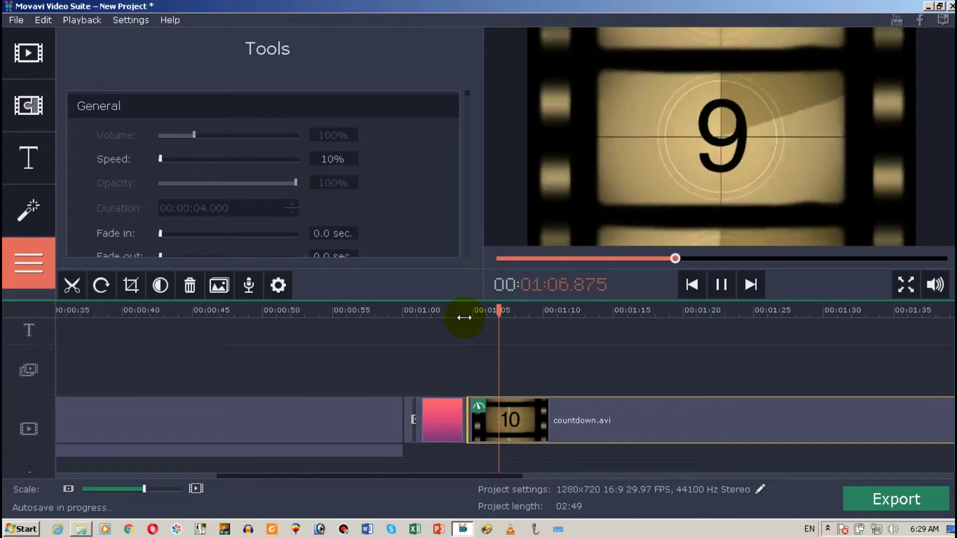
{"action": "key", "text": "space"}
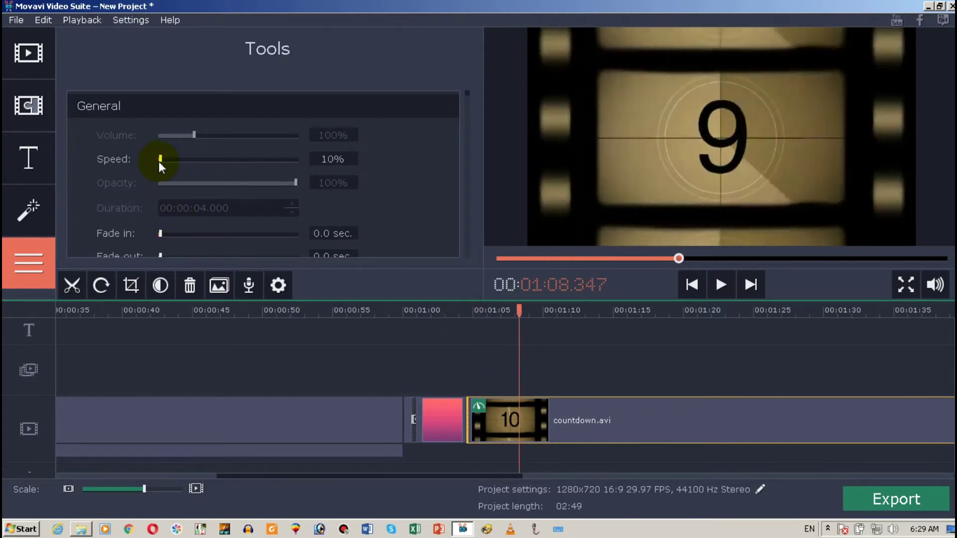
Set the countdown clip's speed to 148% and play a short preview of it
{"action": "left_click_drag", "start_coordinate": [163, 160], "coordinate": [181, 160]}
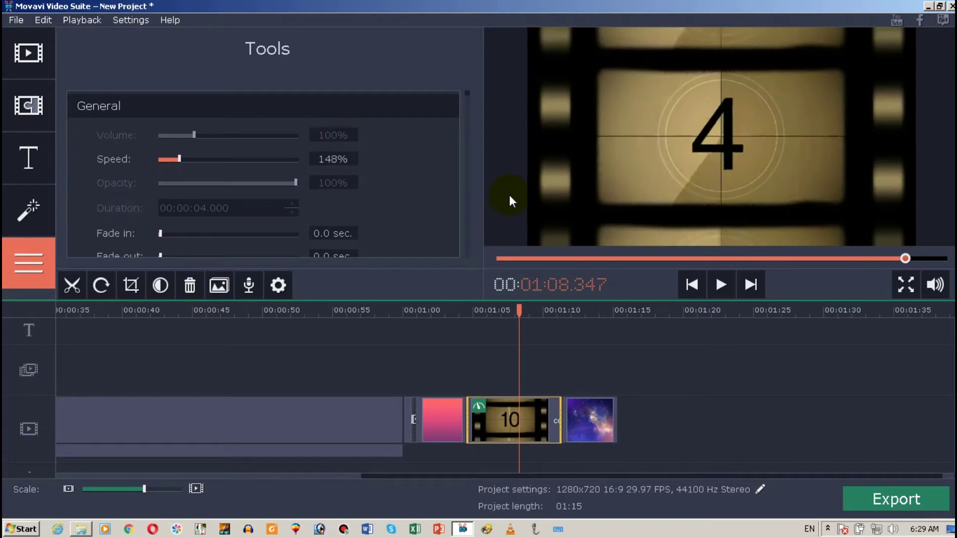
{"action": "left_click", "coordinate": [466, 310]}
{"action": "key", "text": "space"}
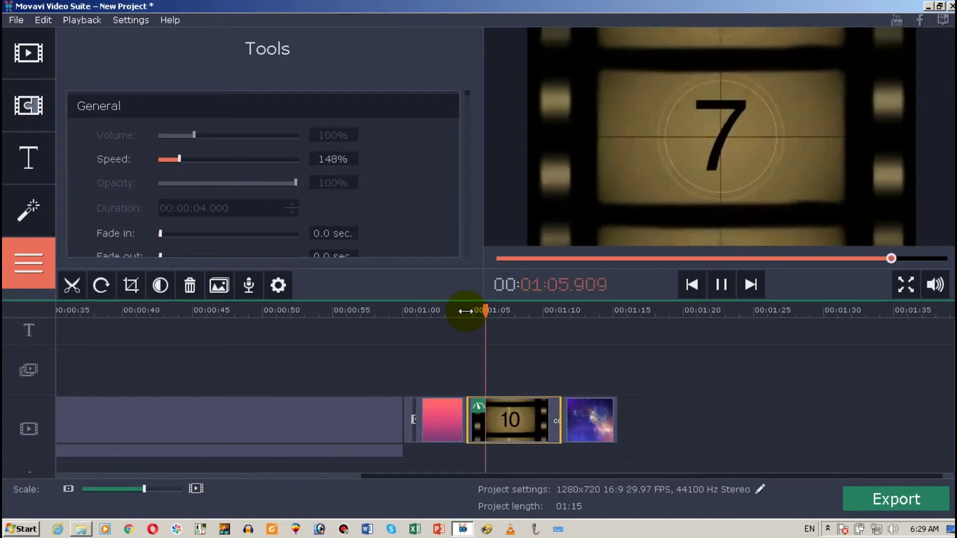
{"action": "key", "text": "space"}
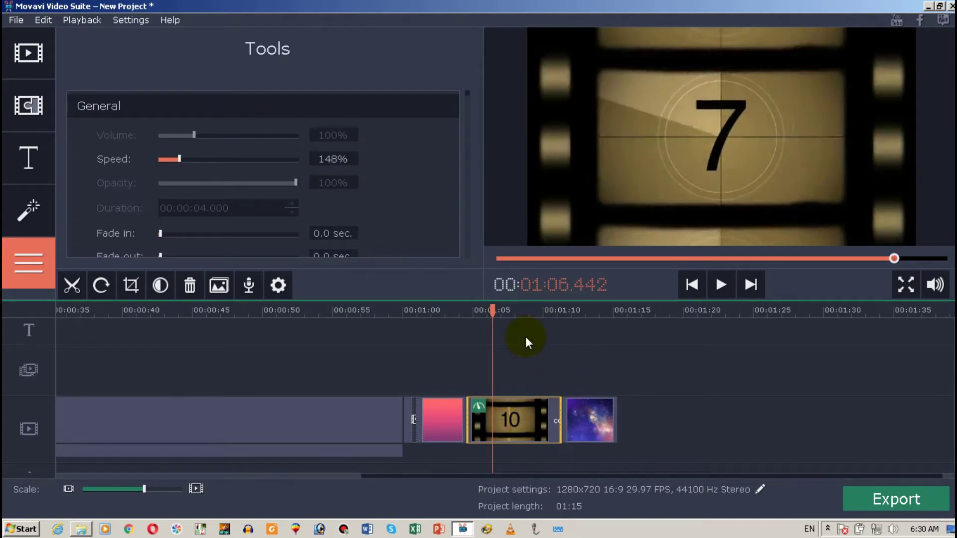
Select the lantern clip and look through its full list of tools, from General down to Slow Motion
{"action": "left_click", "coordinate": [331, 402]}
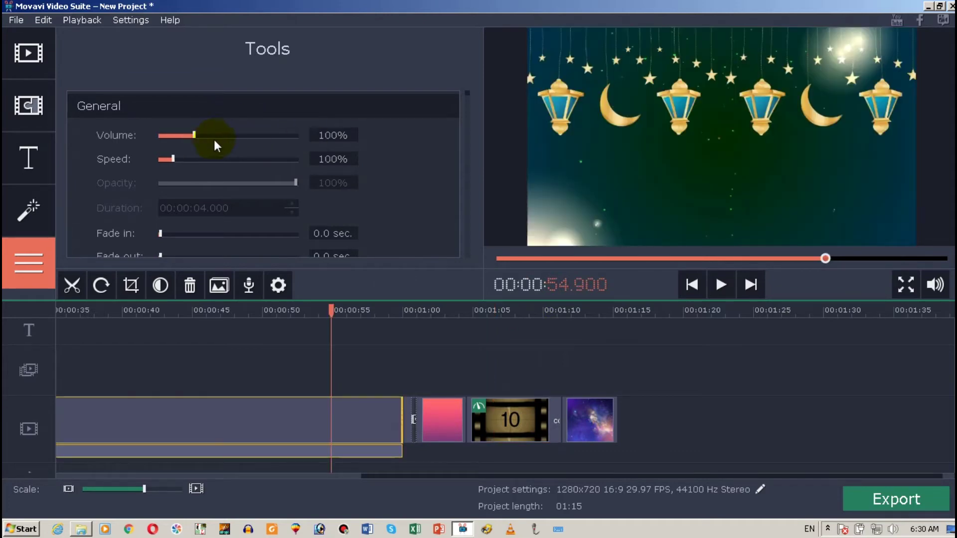
{"action": "left_click_drag", "start_coordinate": [468, 94], "coordinate": [466, 141]}
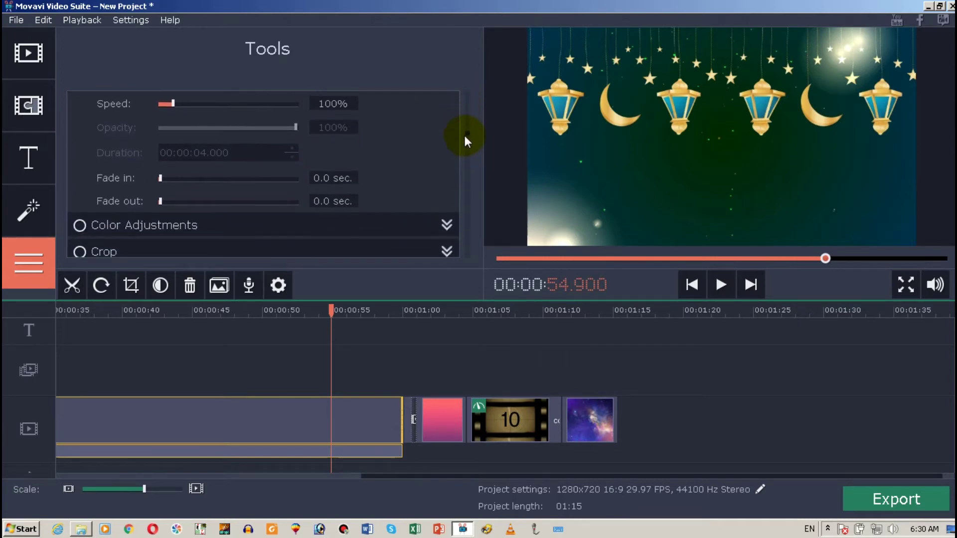
{"action": "scroll", "coordinate": [102, 171], "scroll_direction": "down", "scroll_amount": 2}
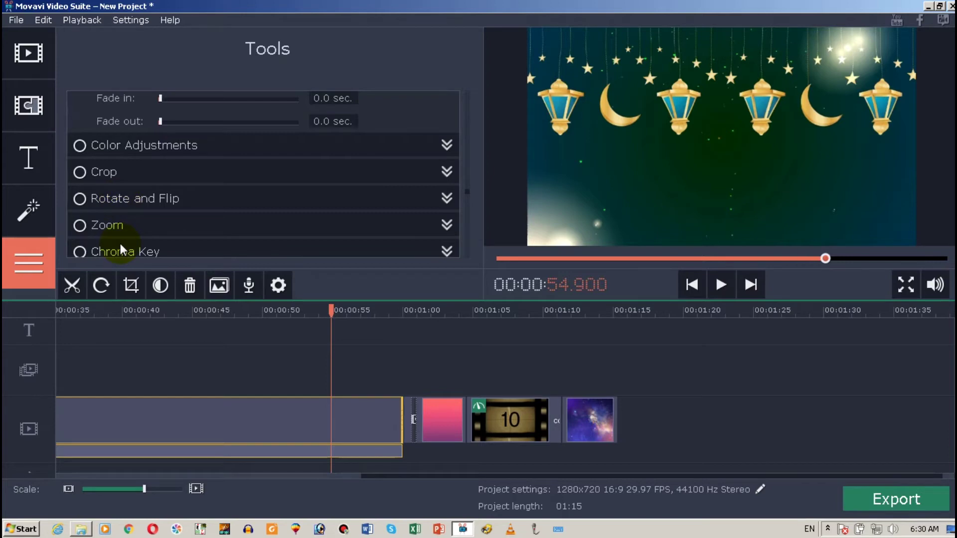
{"action": "left_click", "coordinate": [468, 193]}
{"action": "left_click_drag", "start_coordinate": [469, 195], "coordinate": [452, 23]}
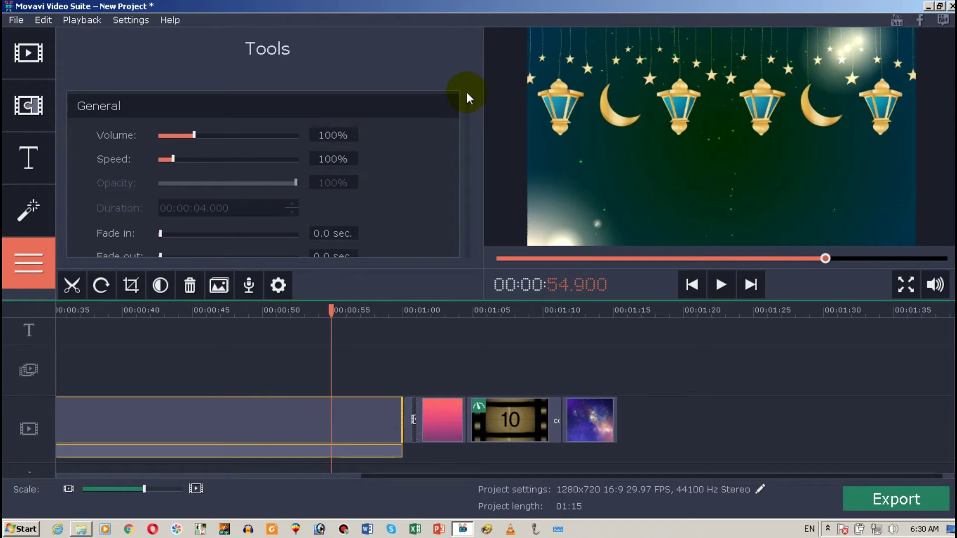
{"action": "left_click_drag", "start_coordinate": [468, 98], "coordinate": [457, 246]}
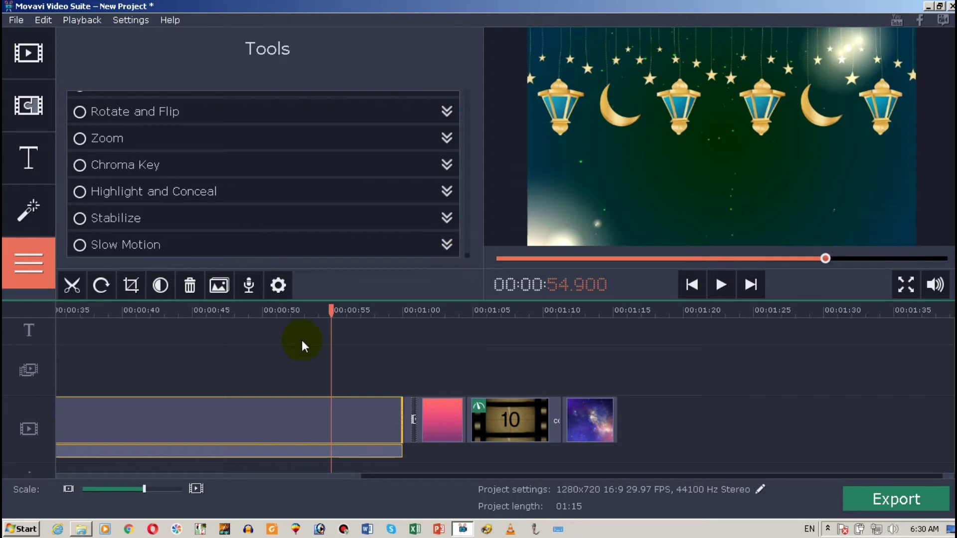
Clear all clips from the timeline and add the green-screen video air plane jahaz from the New Green Screen Data folder
{"action": "left_click", "coordinate": [587, 432]}
{"action": "key", "text": "Delete"}
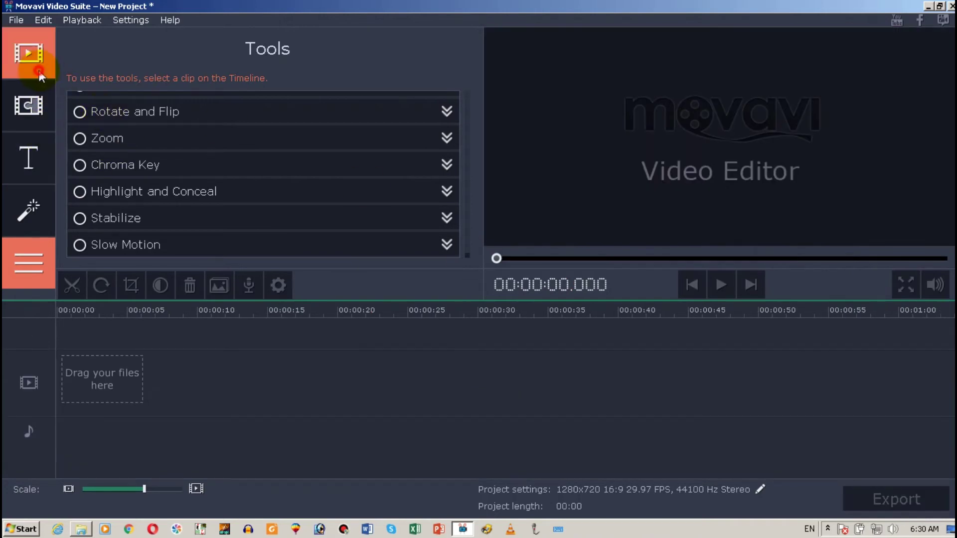
{"action": "left_click", "coordinate": [39, 70]}
{"action": "left_click", "coordinate": [209, 142]}
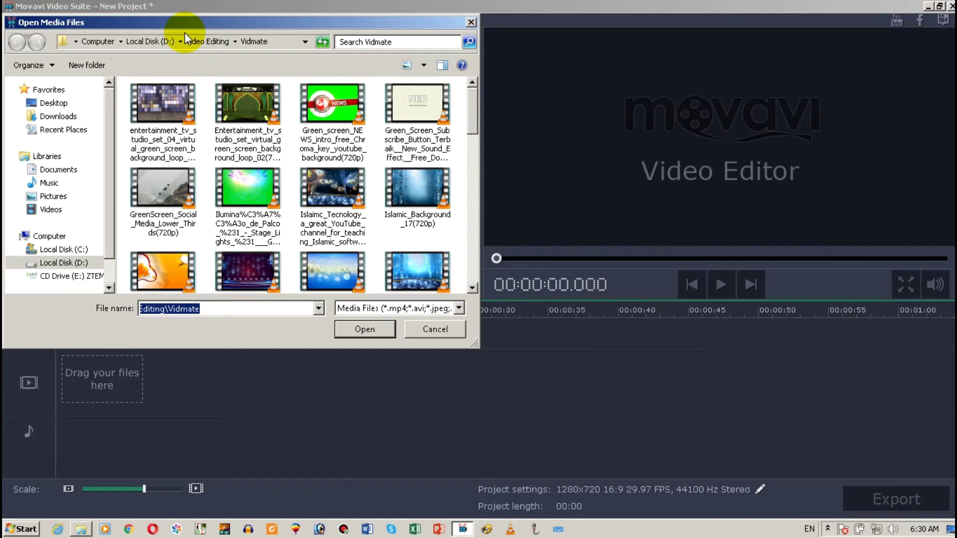
{"action": "left_click", "coordinate": [171, 103]}
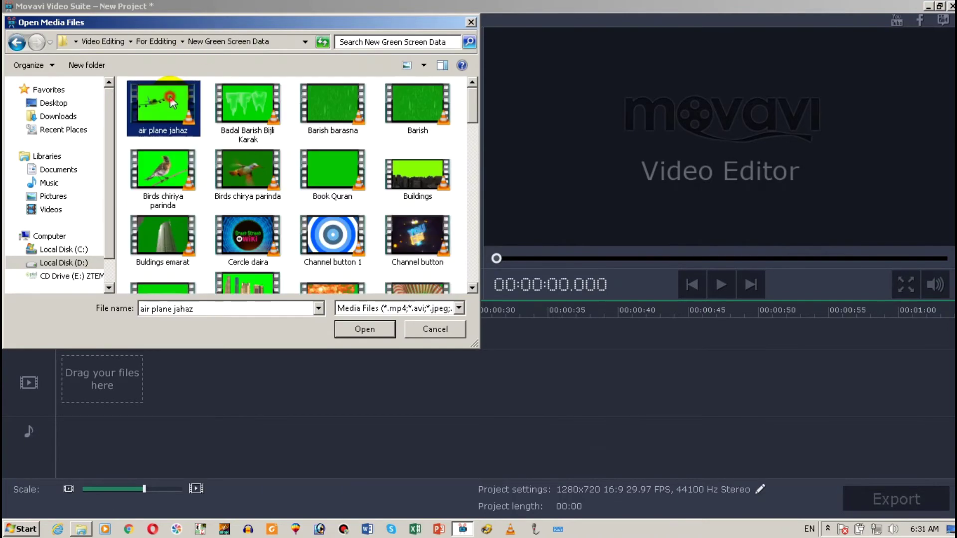
{"action": "left_click_drag", "start_coordinate": [169, 97], "coordinate": [65, 397]}
Split the airplane clip at 1.640 seconds, delete its black opening part, and return the playhead to the start
{"action": "left_click", "coordinate": [197, 489]}
{"action": "left_click", "coordinate": [196, 490]}
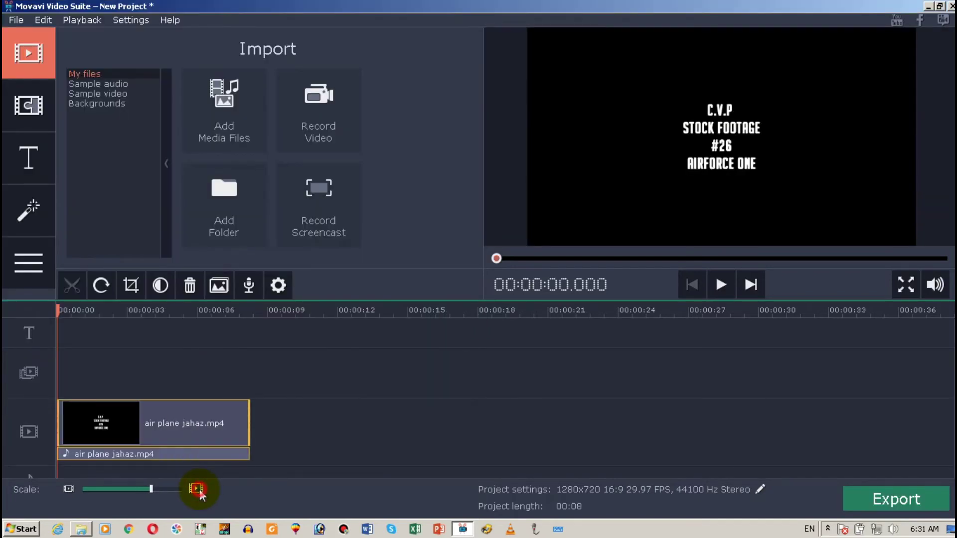
{"action": "left_click", "coordinate": [197, 489]}
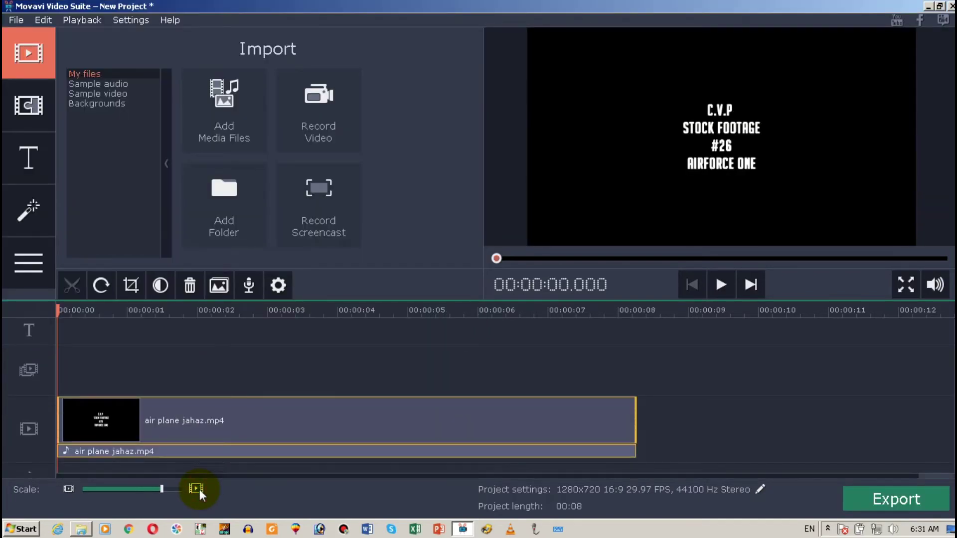
{"action": "left_click_drag", "start_coordinate": [57, 310], "coordinate": [172, 327]}
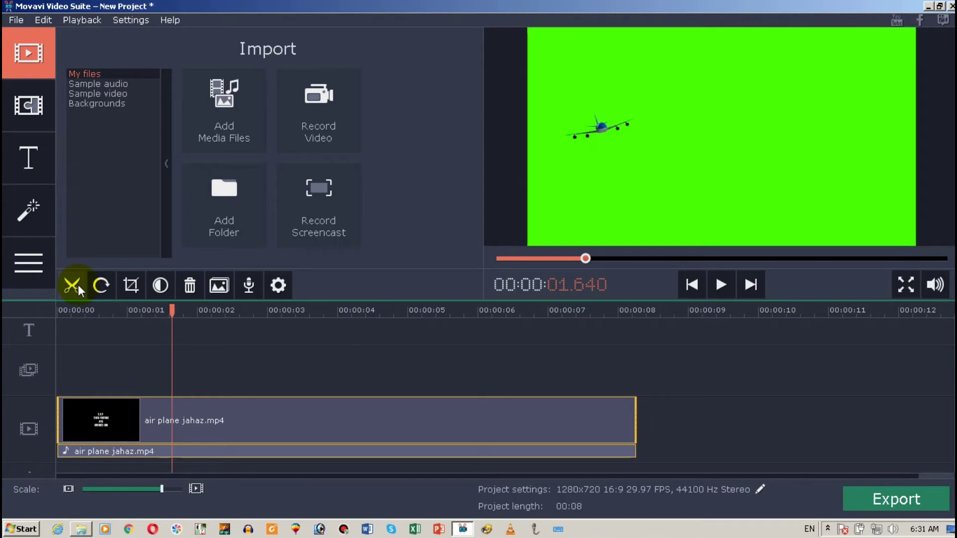
{"action": "left_click", "coordinate": [78, 285]}
{"action": "left_click", "coordinate": [152, 409]}
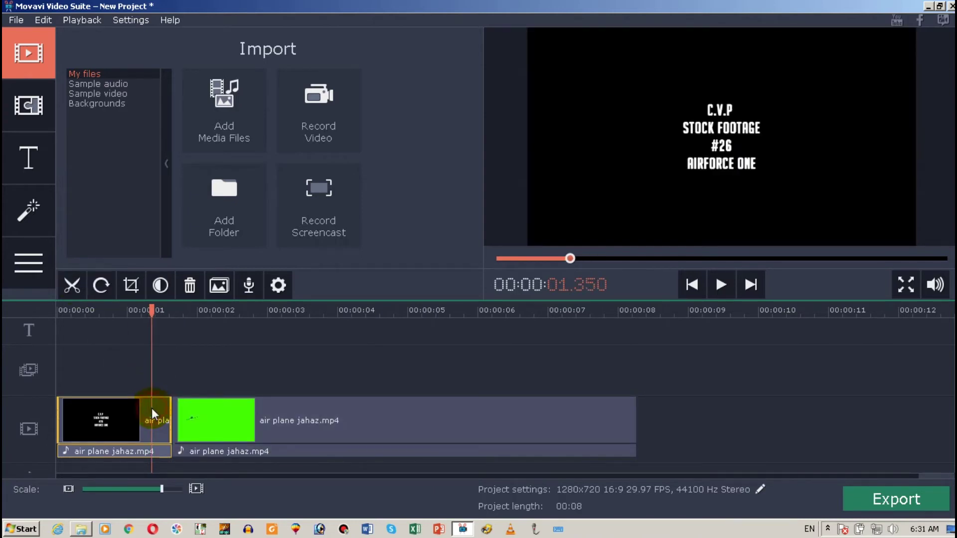
{"action": "key", "text": "Delete"}
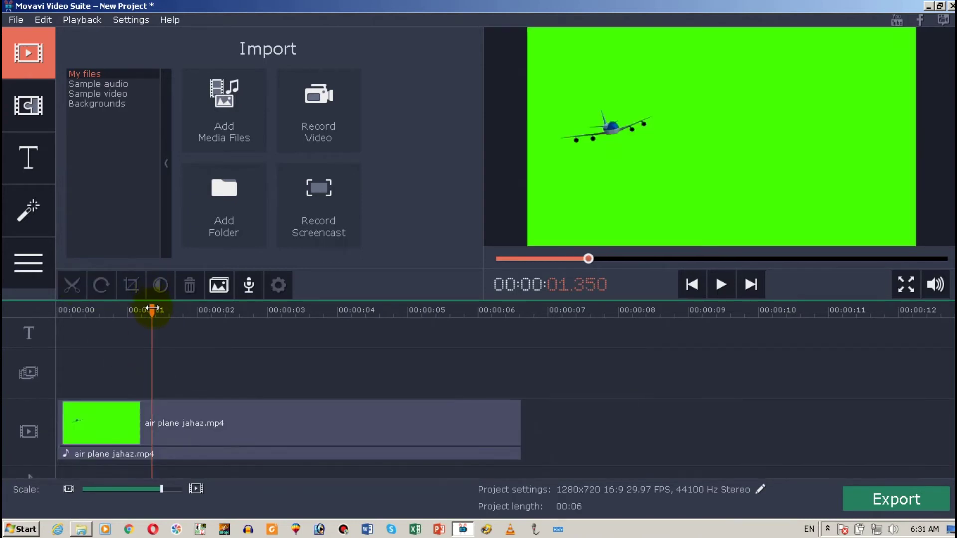
{"action": "left_click_drag", "start_coordinate": [150, 314], "coordinate": [59, 321]}
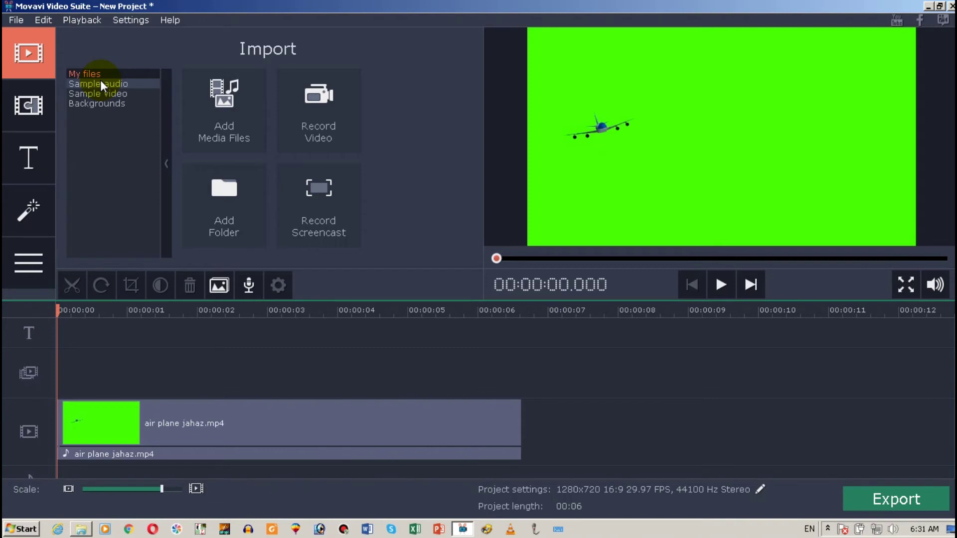
Add the Space background to the overlay track at the timeline's start and extend it to the airplane clip's length
{"action": "left_click", "coordinate": [97, 103]}
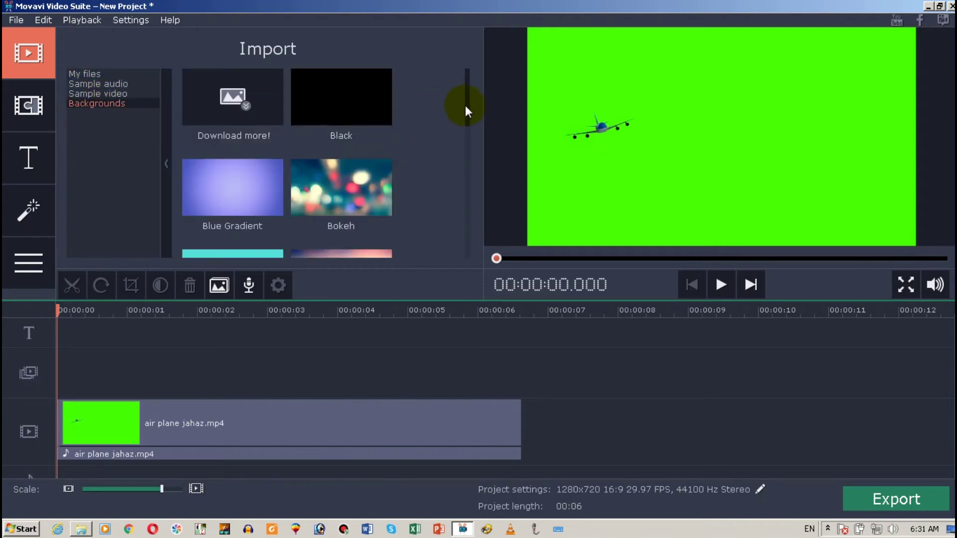
{"action": "scroll", "coordinate": [465, 105], "scroll_direction": "down", "scroll_amount": 5}
{"action": "left_click_drag", "start_coordinate": [341, 169], "coordinate": [53, 354]}
{"action": "left_click_drag", "start_coordinate": [555, 362], "coordinate": [158, 376]}
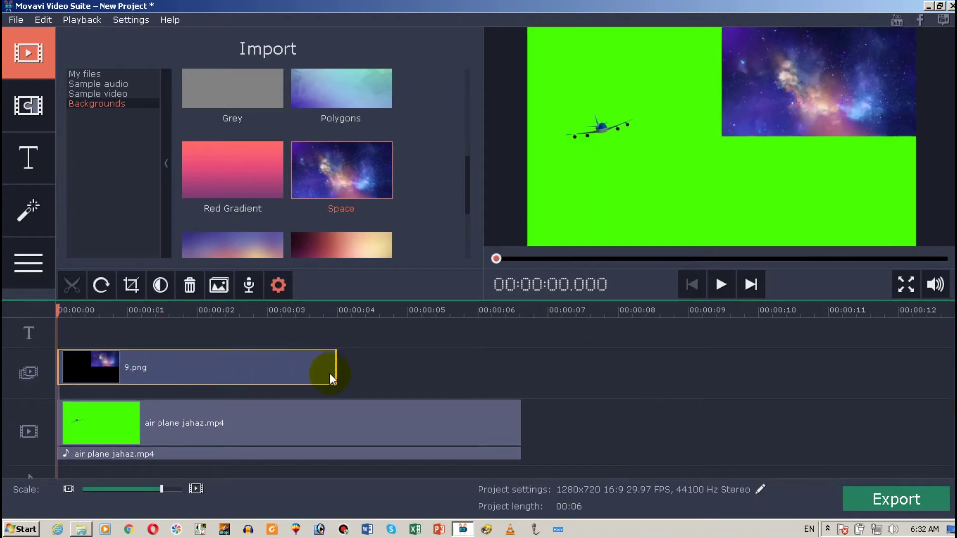
{"action": "left_click_drag", "start_coordinate": [336, 369], "coordinate": [521, 362]}
Put the Space image on the main track and the airplane clip above it at the timeline's start, and preview full screen
{"action": "double_click", "coordinate": [411, 367]}
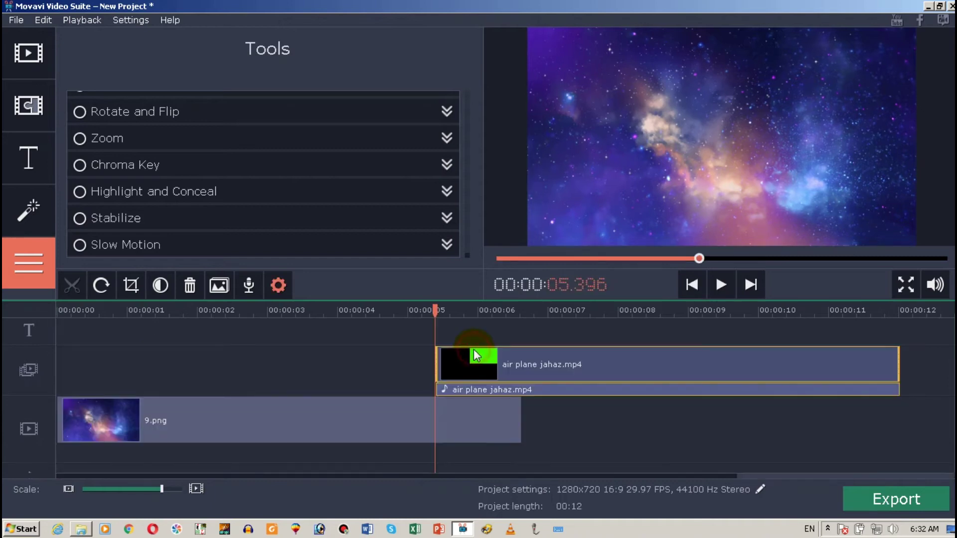
{"action": "left_click_drag", "start_coordinate": [469, 344], "coordinate": [95, 334]}
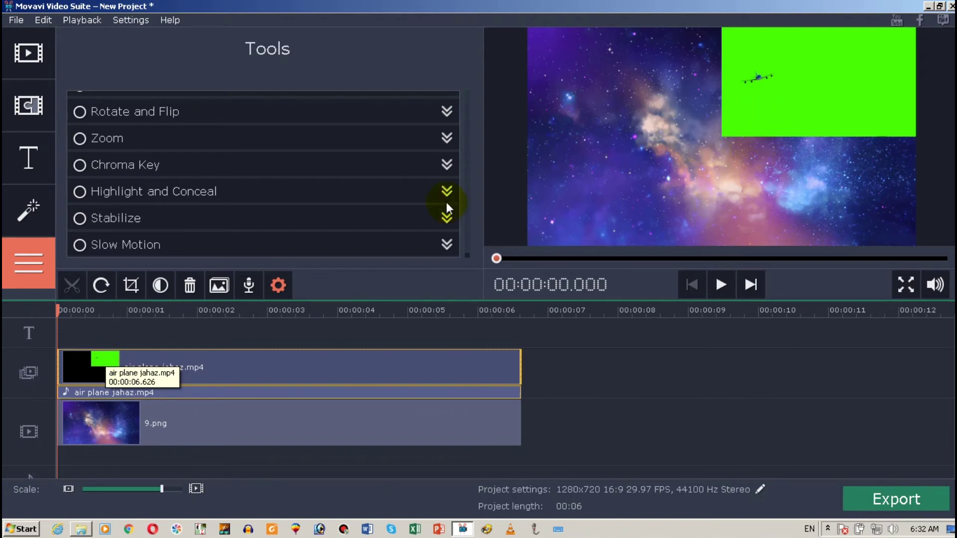
{"action": "key", "text": "alt+Return"}
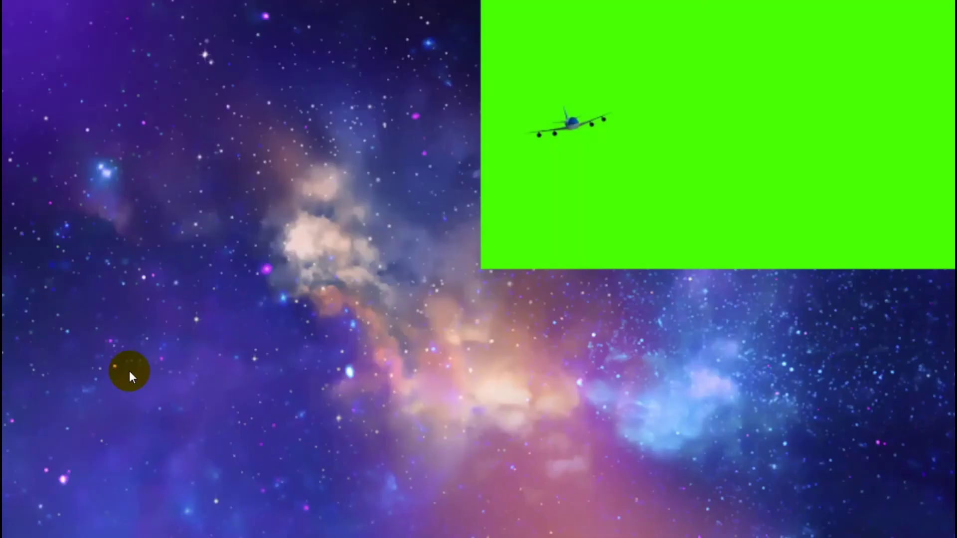
Enlarge the airplane overlay to fill the whole frame and return the playhead to the start
{"action": "double_click", "coordinate": [427, 205]}
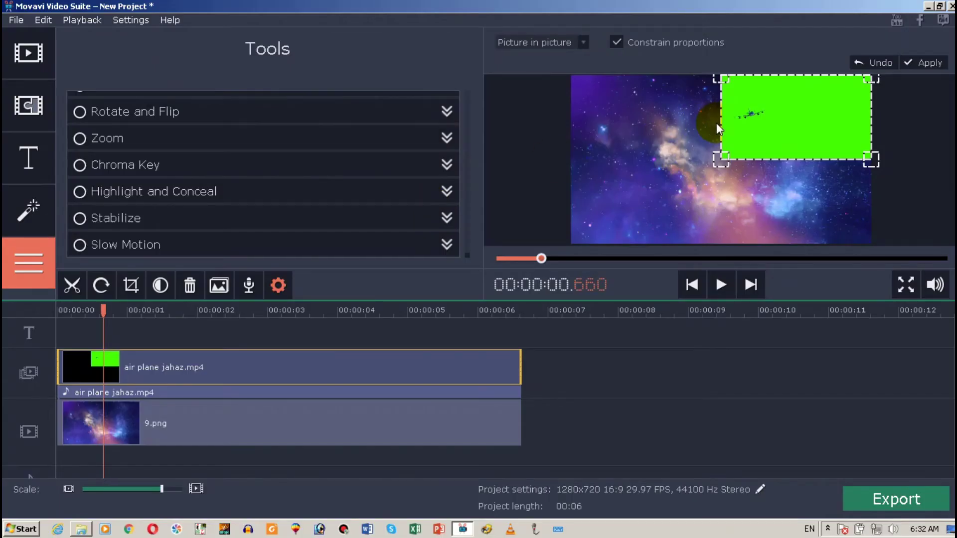
{"action": "left_click_drag", "start_coordinate": [716, 122], "coordinate": [569, 255]}
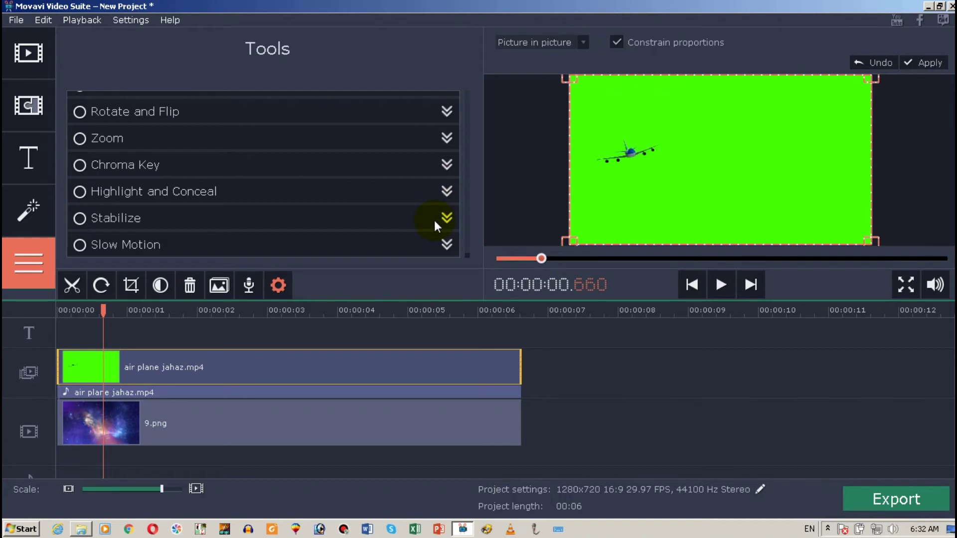
{"action": "left_click_drag", "start_coordinate": [103, 311], "coordinate": [19, 307]}
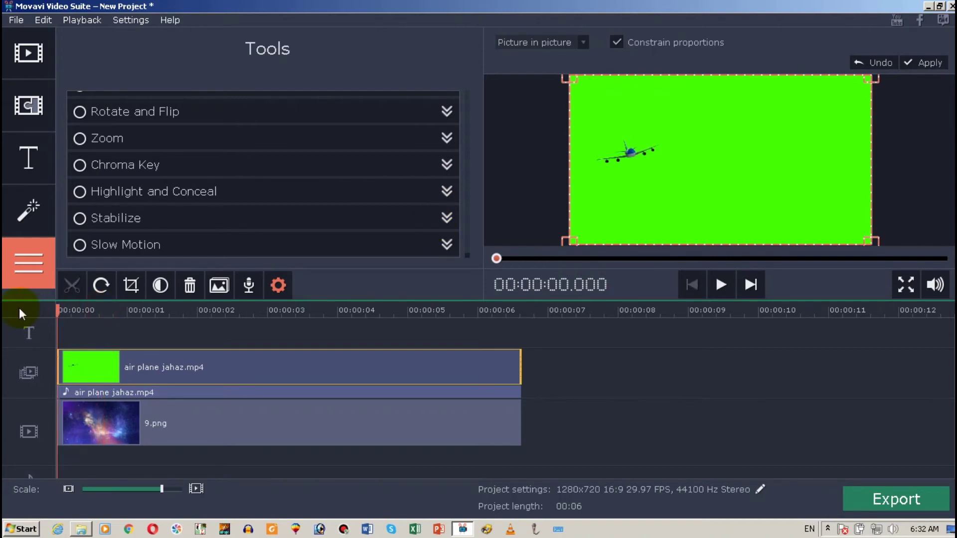
Play the enlarged airplane overlay from the start, and place the playhead at 0.910 seconds
{"action": "key", "text": "space"}
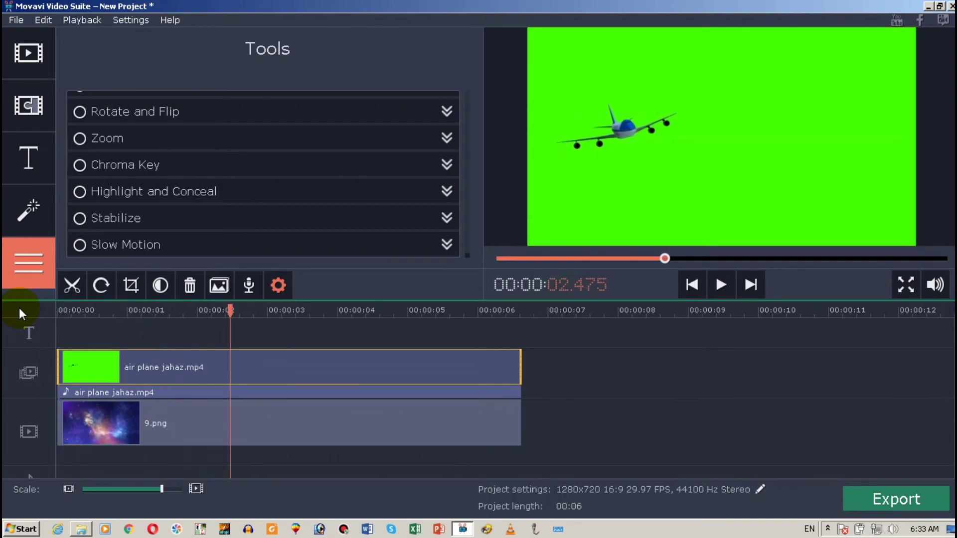
{"action": "left_click", "coordinate": [58, 310]}
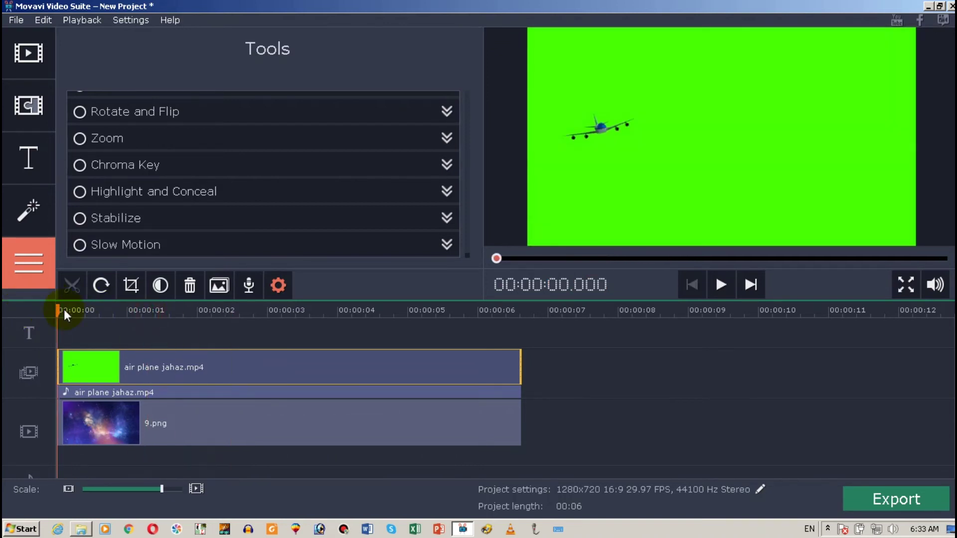
{"action": "left_click", "coordinate": [121, 309]}
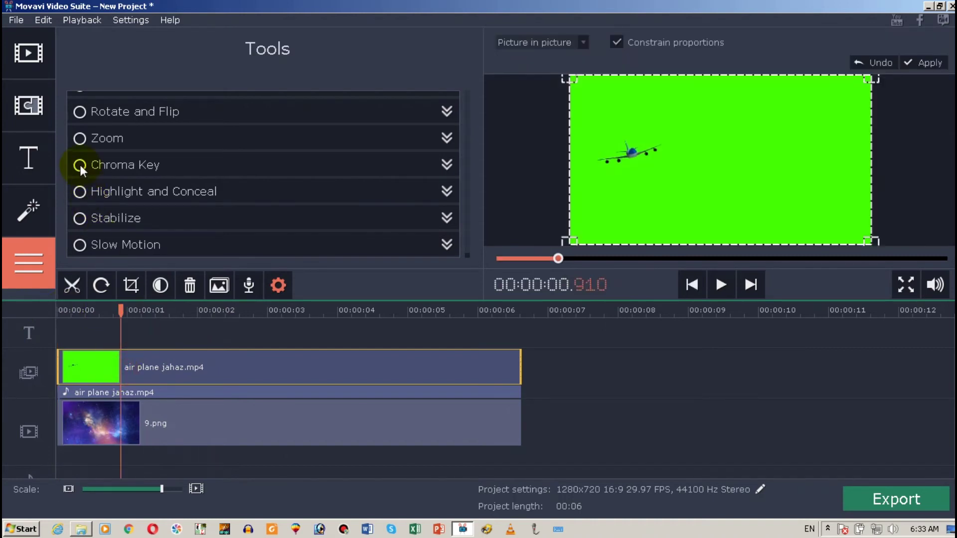
Apply Chroma Key to the airplane clip, picking the green background in the preview as the transparent color
{"action": "left_click", "coordinate": [448, 165]}
{"action": "left_click", "coordinate": [317, 183]}
{"action": "left_click", "coordinate": [317, 183]}
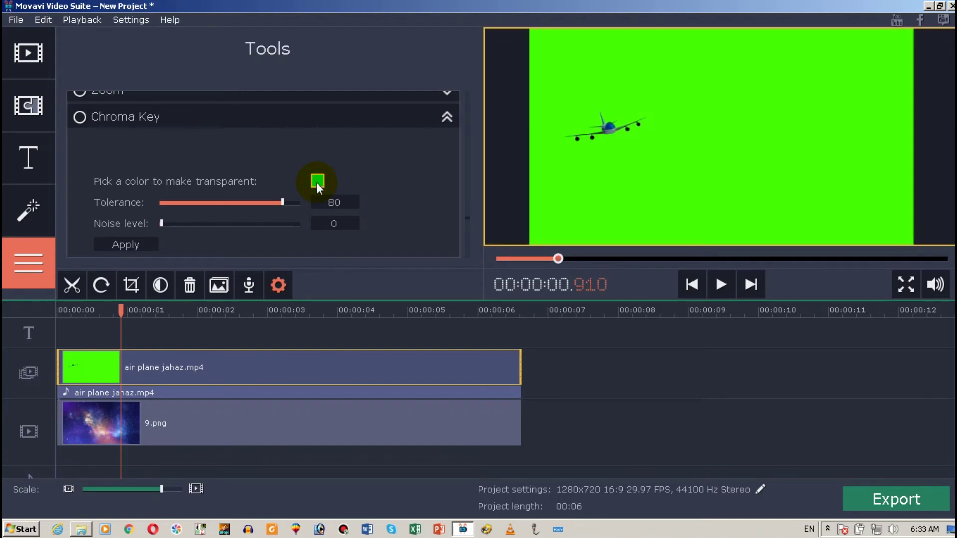
{"action": "left_click", "coordinate": [566, 90]}
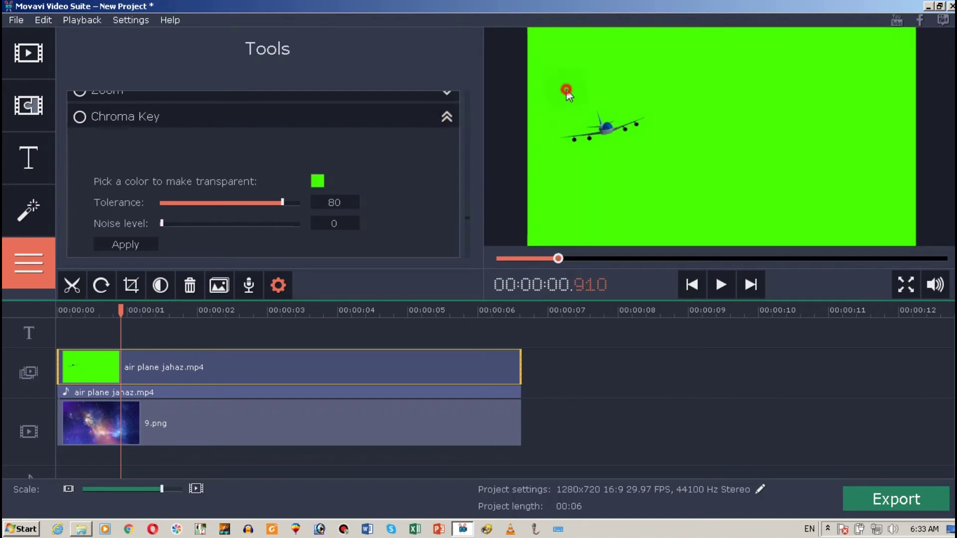
{"action": "left_click", "coordinate": [134, 244]}
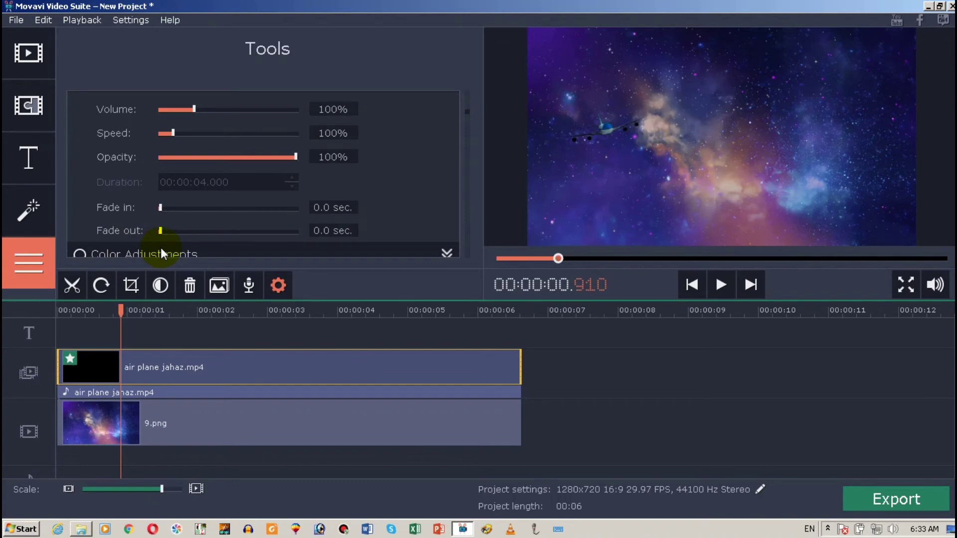
Play the keyed airplane over the space background from the timeline's start and pause after about four seconds
{"action": "left_click_drag", "start_coordinate": [120, 310], "coordinate": [28, 307]}
{"action": "key", "text": "space"}
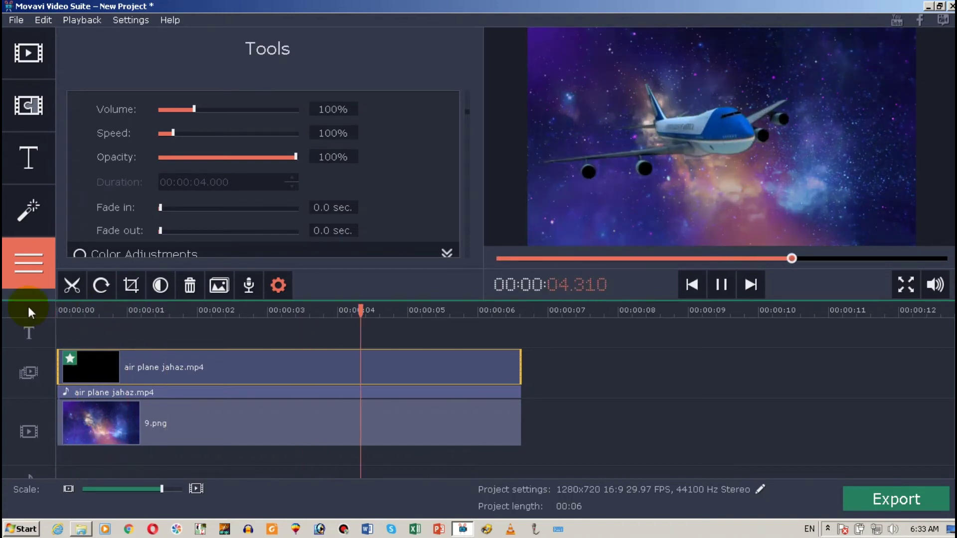
{"action": "key", "text": "space"}
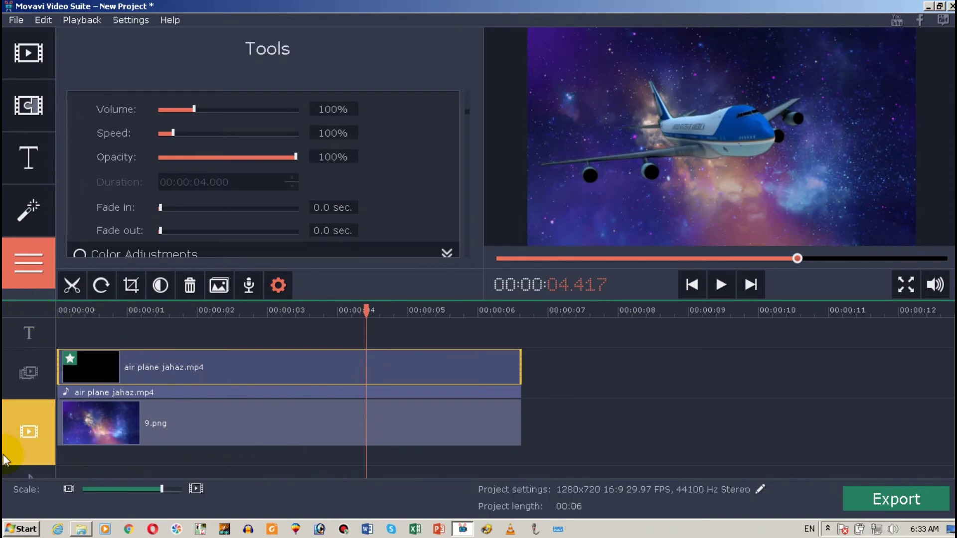
Adjust the airplane clip's Chroma Key to a tolerance of 24 and a noise level of 73
{"action": "left_click", "coordinate": [291, 369]}
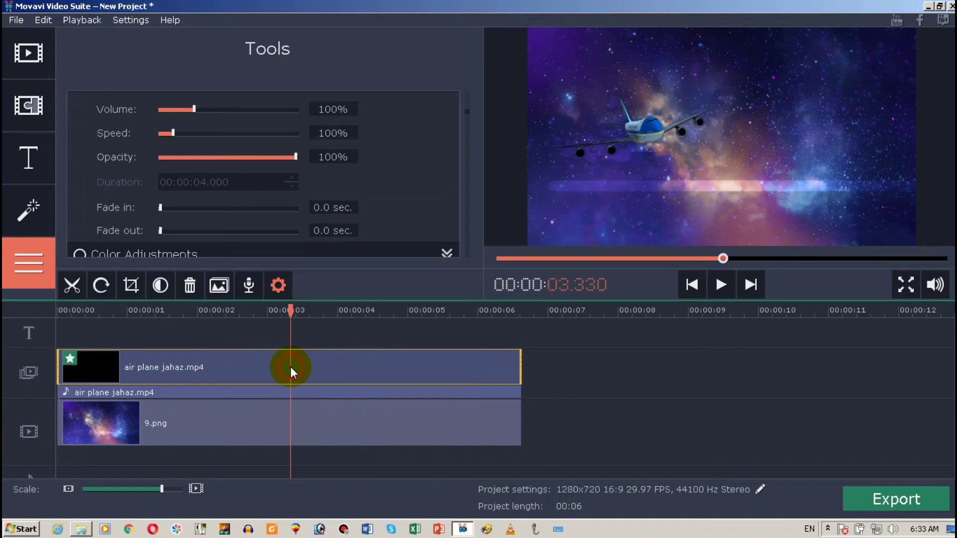
{"action": "left_click_drag", "start_coordinate": [468, 110], "coordinate": [474, 205]}
{"action": "left_click", "coordinate": [447, 229]}
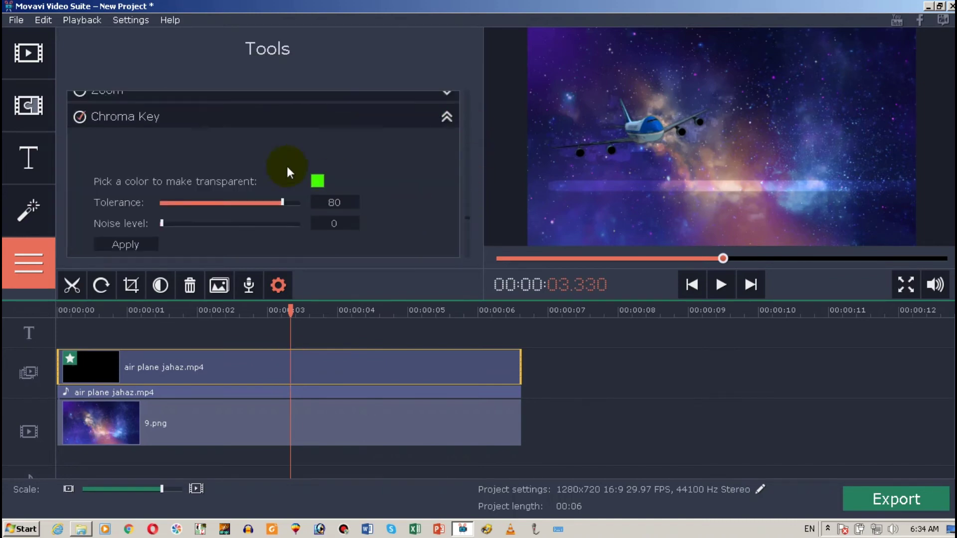
{"action": "left_click_drag", "start_coordinate": [283, 201], "coordinate": [278, 201]}
{"action": "left_click_drag", "start_coordinate": [253, 200], "coordinate": [215, 203]}
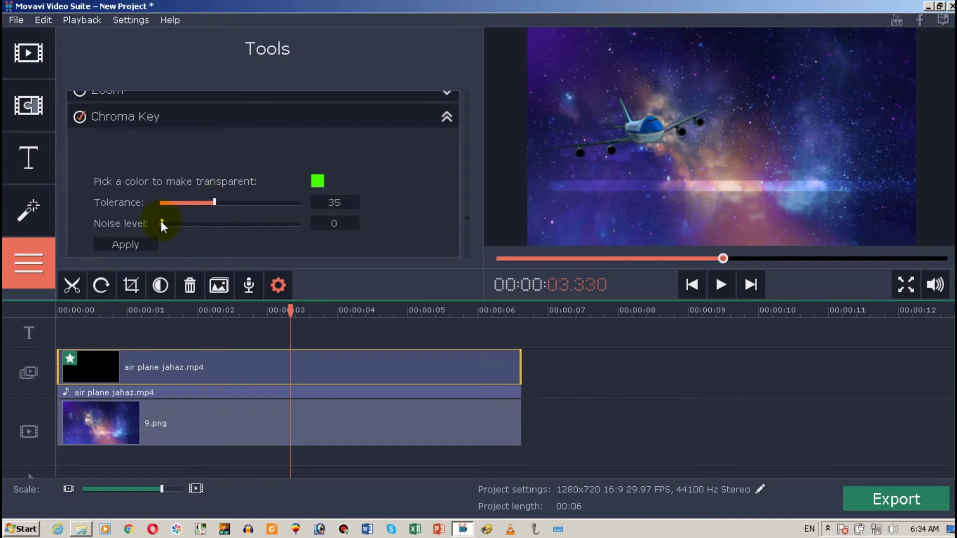
{"action": "left_click_drag", "start_coordinate": [161, 223], "coordinate": [200, 223]}
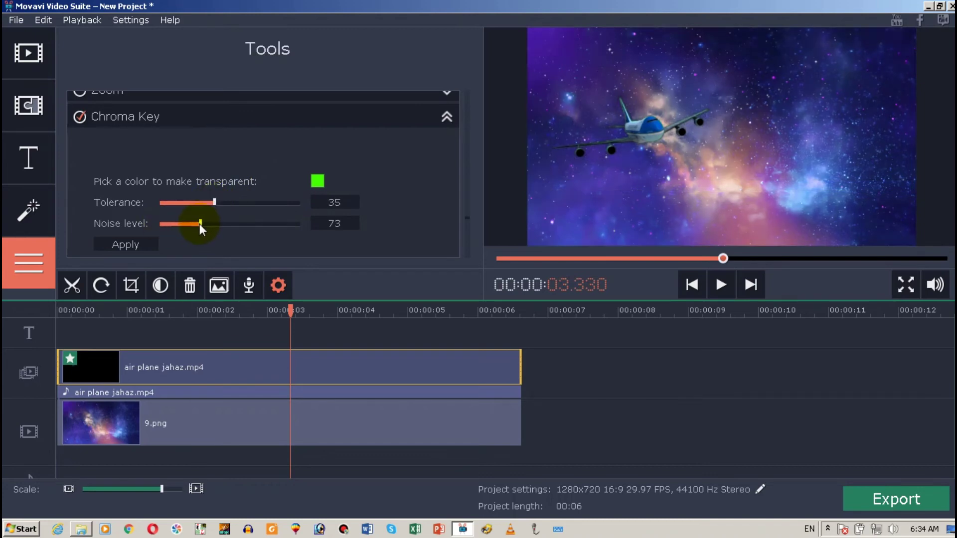
{"action": "left_click_drag", "start_coordinate": [215, 202], "coordinate": [190, 230]}
{"action": "left_click_drag", "start_coordinate": [190, 202], "coordinate": [199, 203]}
Play the adjusted composite from the timeline's start and return the playhead to the beginning
{"action": "left_click_drag", "start_coordinate": [291, 310], "coordinate": [55, 293]}
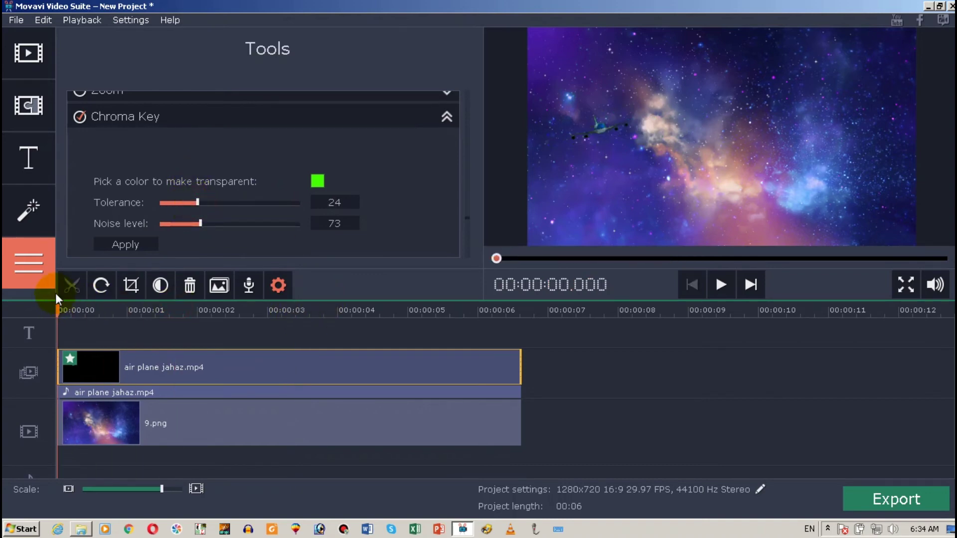
{"action": "key", "text": "space"}
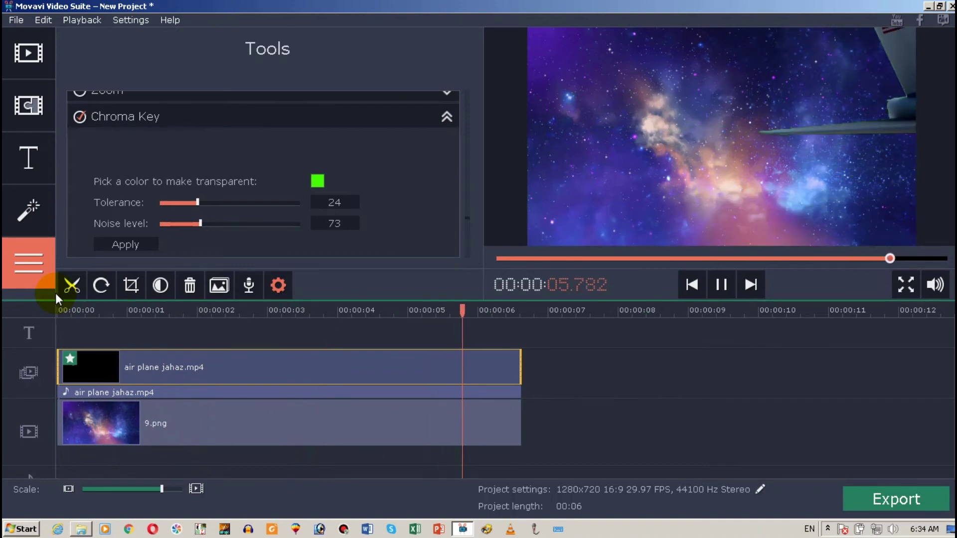
{"action": "left_click_drag", "start_coordinate": [480, 310], "coordinate": [71, 295]}
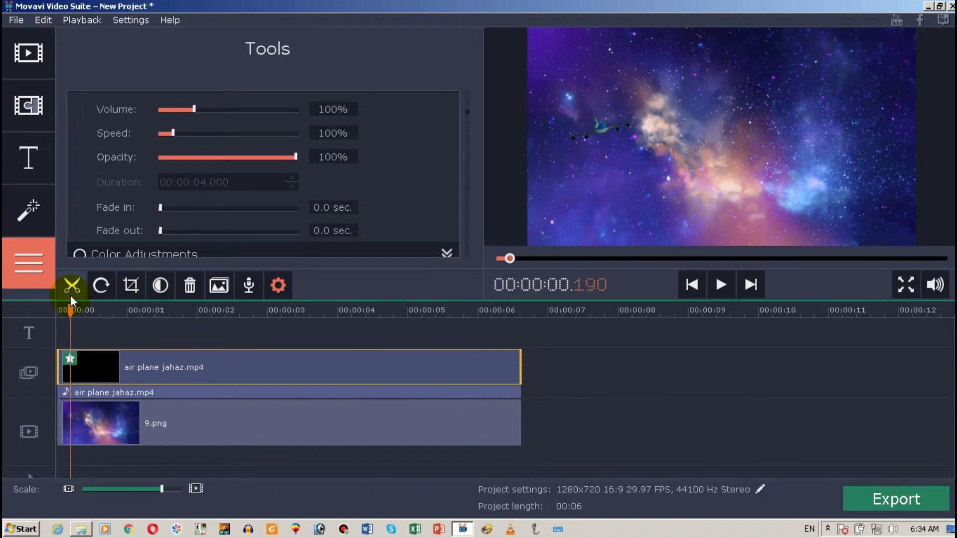
{"action": "left_click_drag", "start_coordinate": [71, 295], "coordinate": [56, 299]}
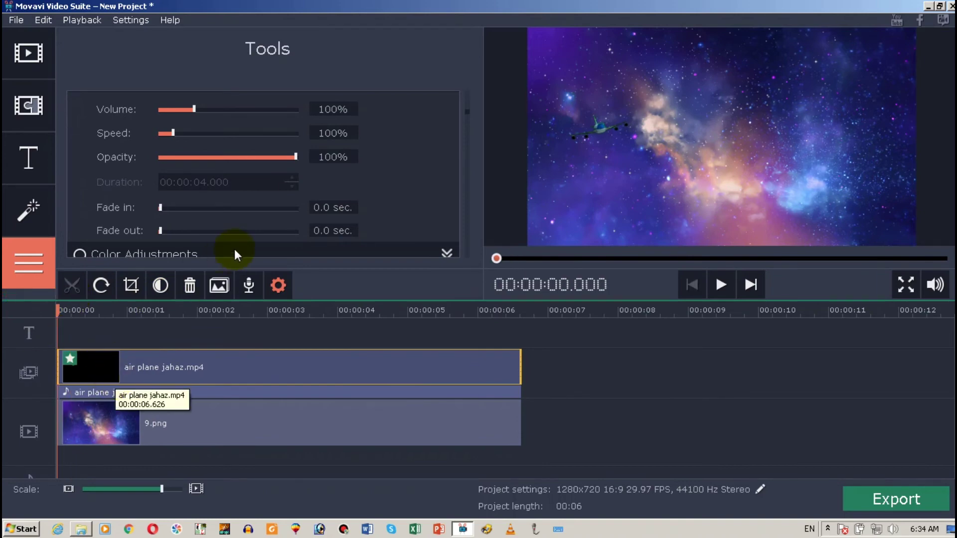
{"action": "left_click", "coordinate": [468, 109]}
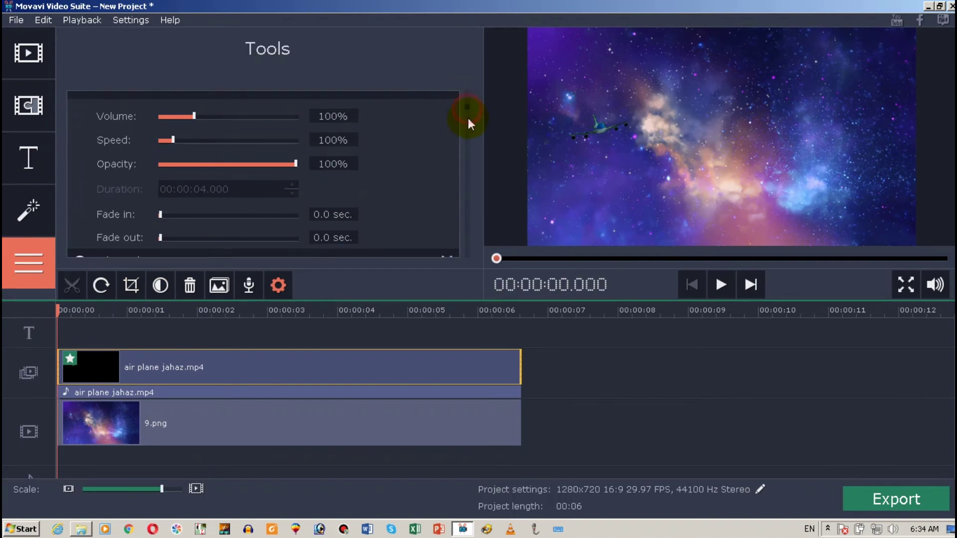
{"action": "left_click_drag", "start_coordinate": [470, 144], "coordinate": [461, 223]}
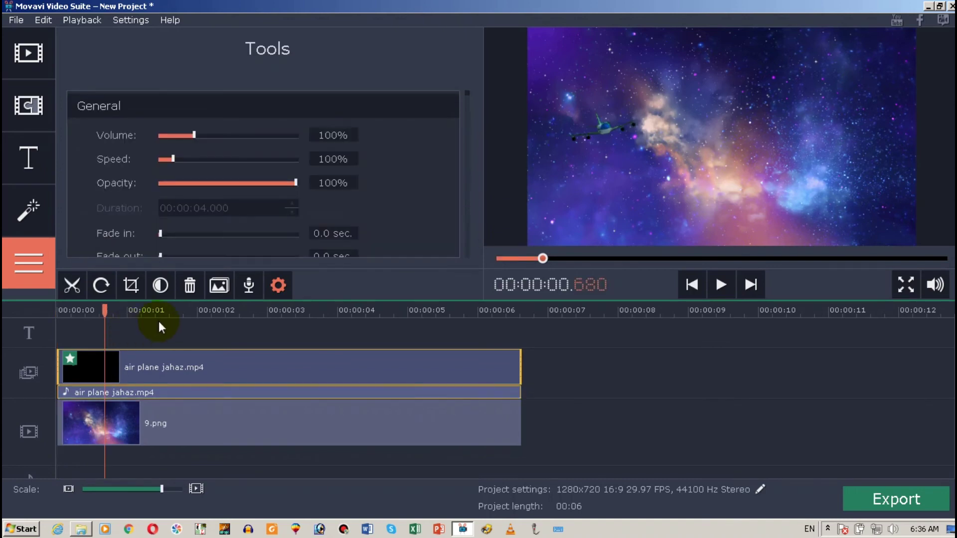
{"action": "left_click", "coordinate": [20, 317]}
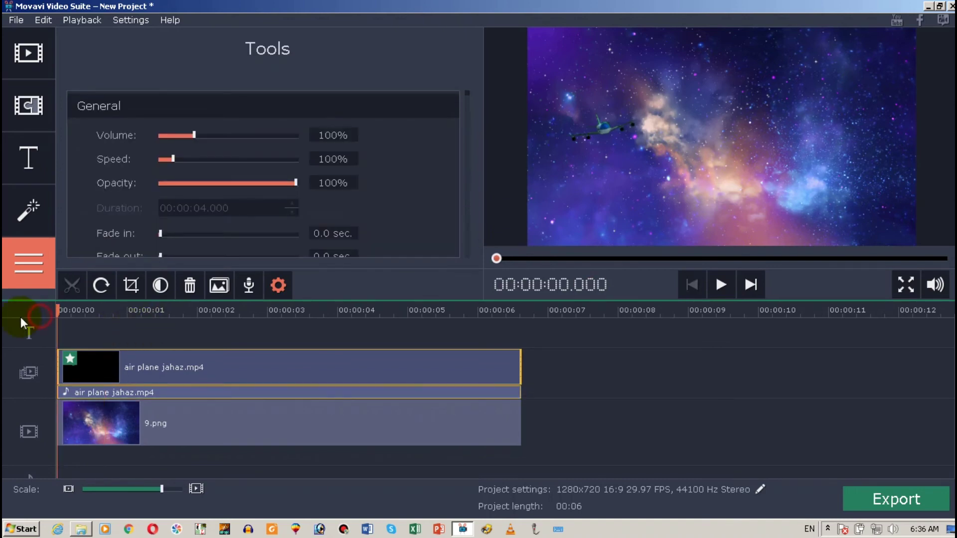
Open the project's export settings for saving as video in the MP4 with H.264 codec format
{"action": "left_click", "coordinate": [872, 501]}
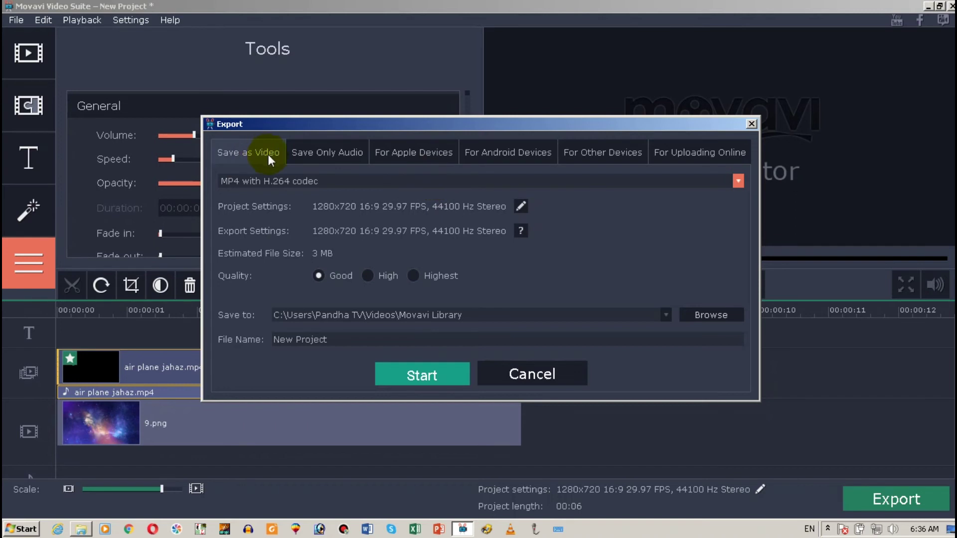
{"action": "left_click", "coordinate": [303, 182]}
{"action": "left_click", "coordinate": [303, 182]}
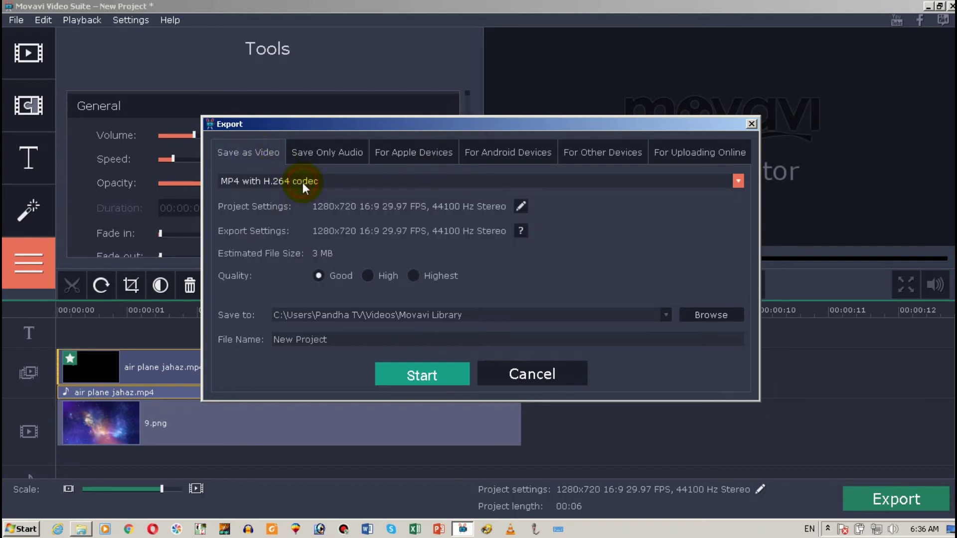
Review the export options for audio only, Apple, Android and other devices, and online uploading, and return to saving as video
{"action": "left_click", "coordinate": [346, 151]}
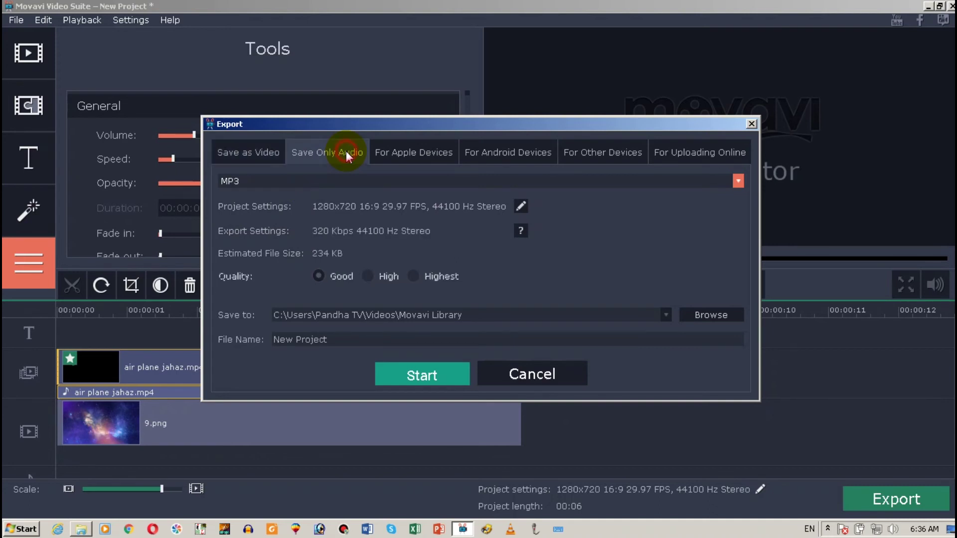
{"action": "left_click", "coordinate": [396, 151]}
{"action": "left_click", "coordinate": [466, 156]}
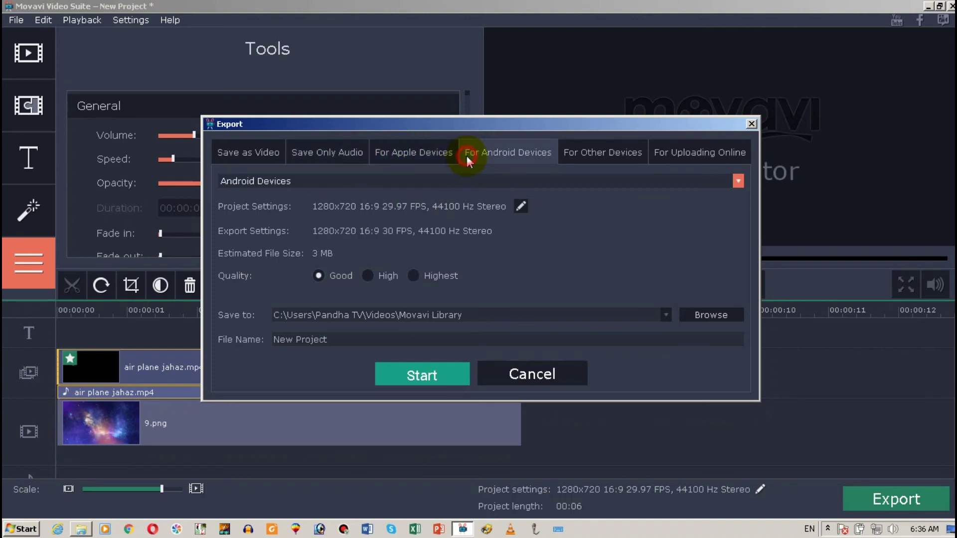
{"action": "left_click", "coordinate": [593, 156]}
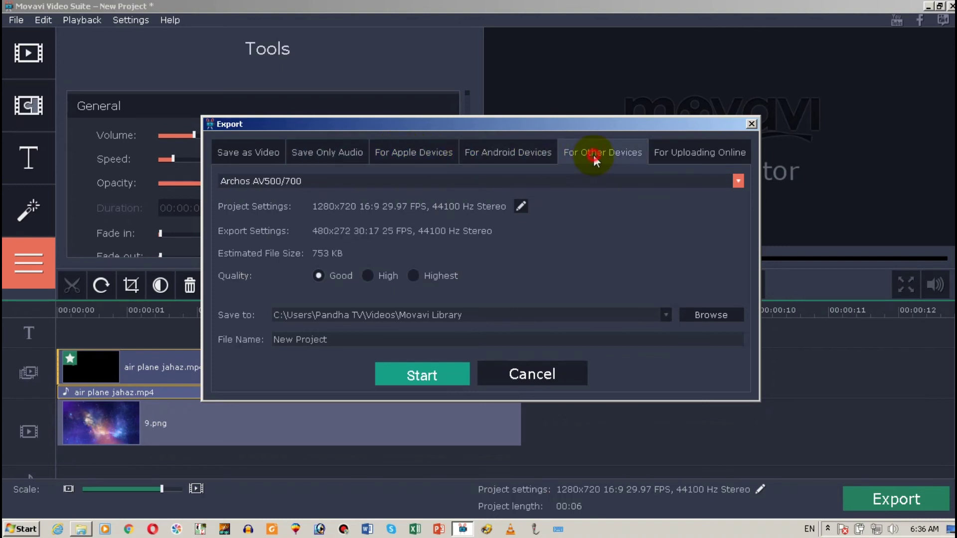
{"action": "left_click", "coordinate": [690, 151]}
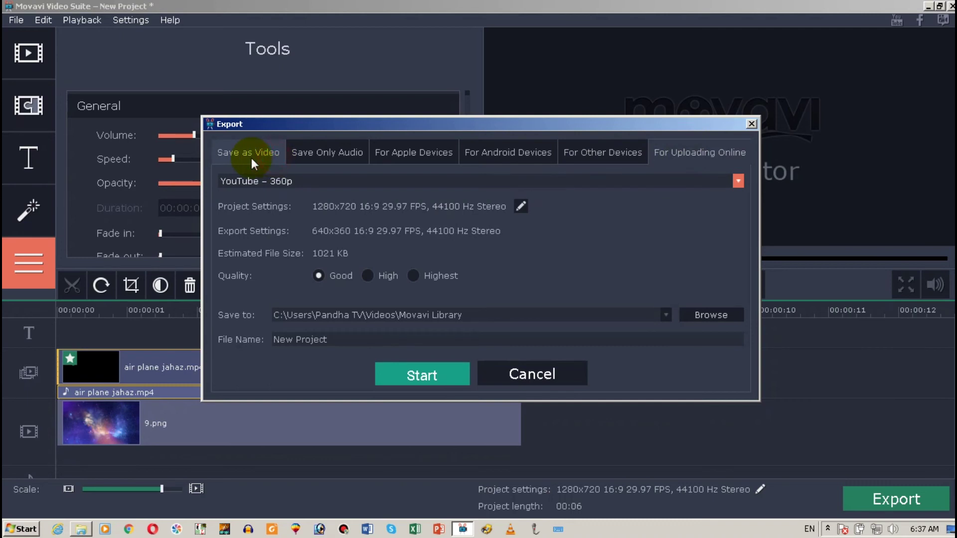
{"action": "left_click", "coordinate": [252, 159]}
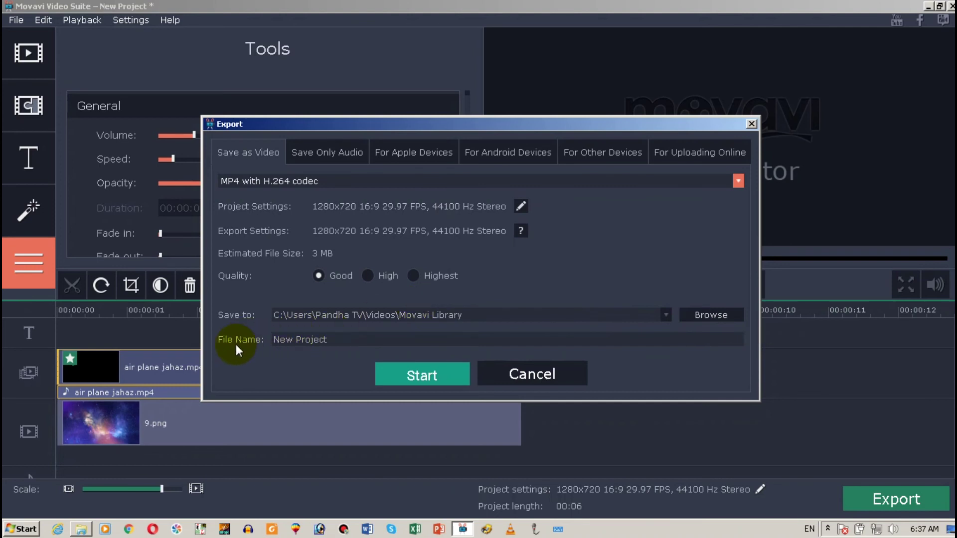
Export the video at Highest quality under the file name New Project, and dismiss the completion dialog
{"action": "right_click", "coordinate": [343, 339]}
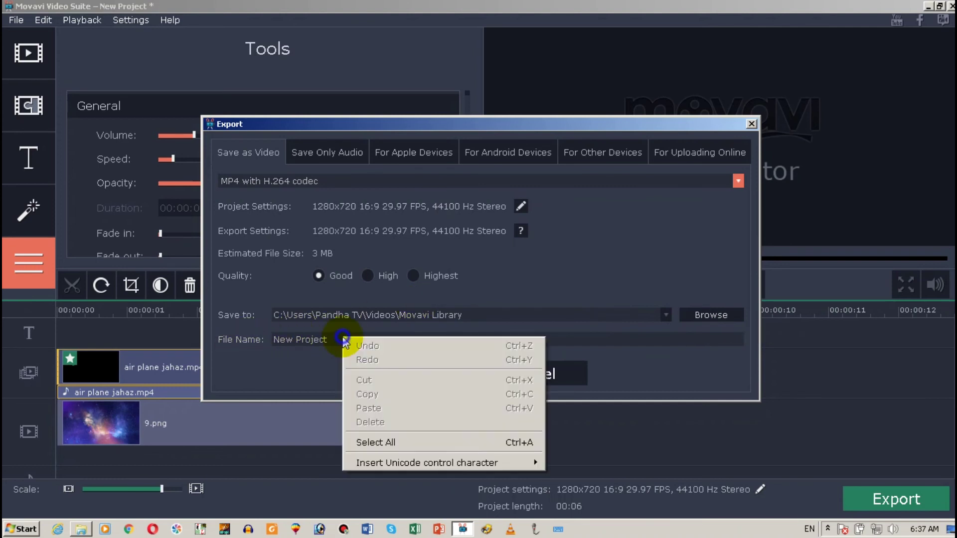
{"action": "left_click", "coordinate": [314, 338]}
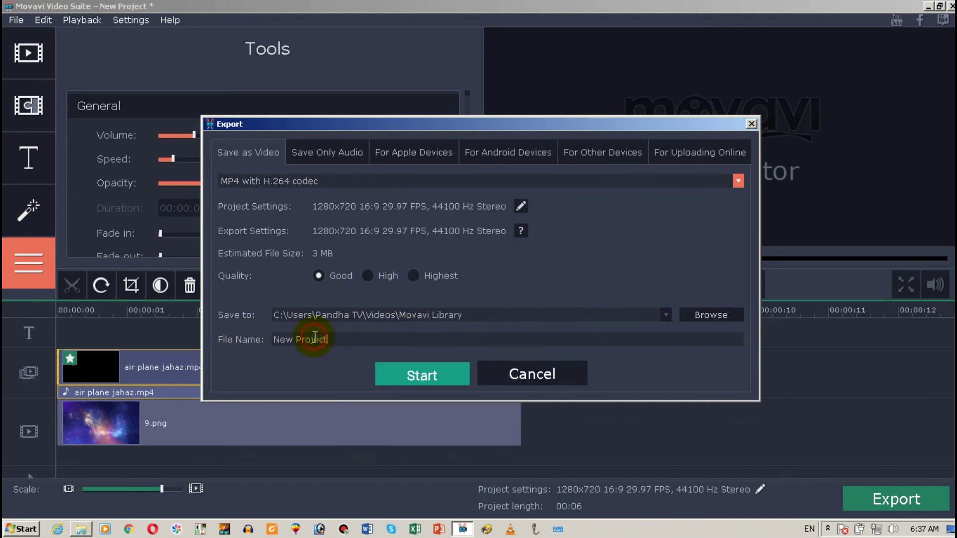
{"action": "left_click_drag", "start_coordinate": [314, 339], "coordinate": [222, 336]}
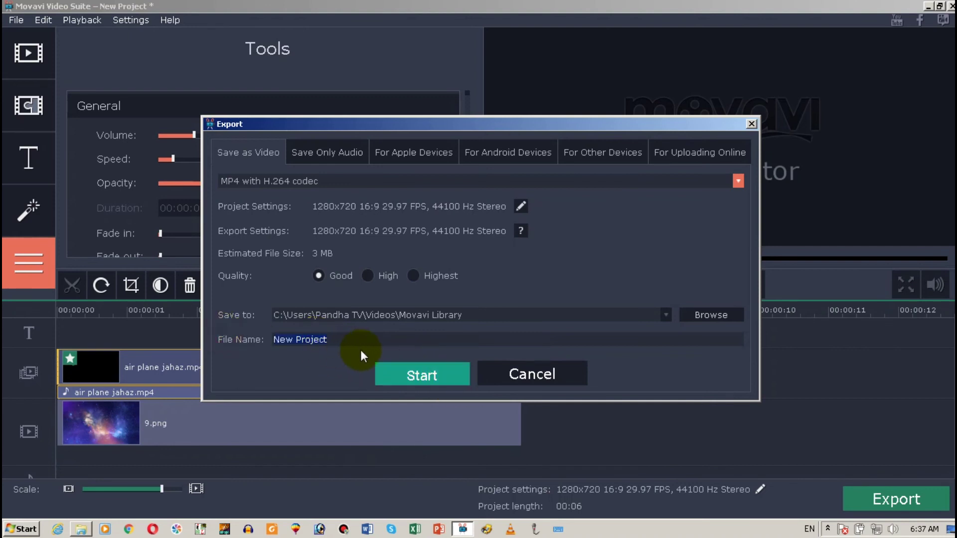
{"action": "left_click", "coordinate": [414, 276]}
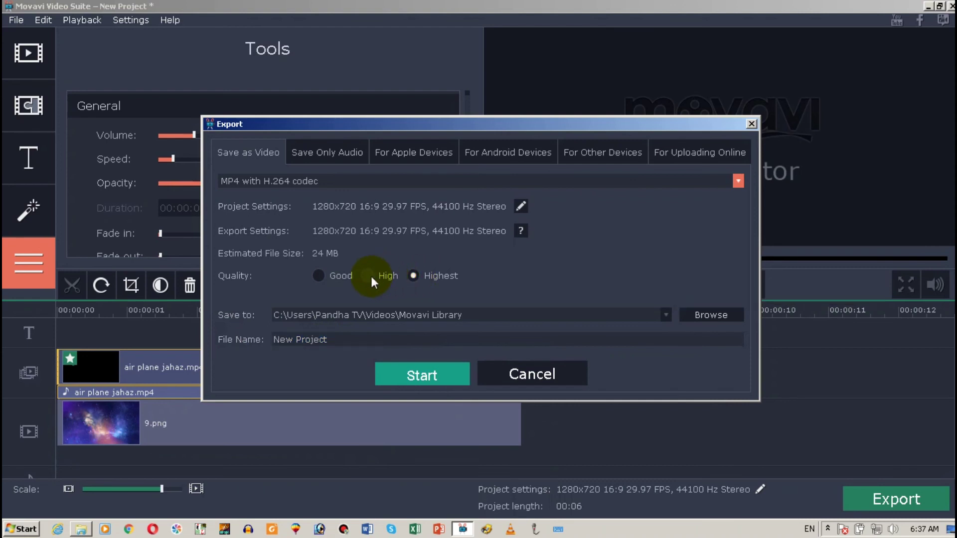
{"action": "left_click", "coordinate": [401, 375]}
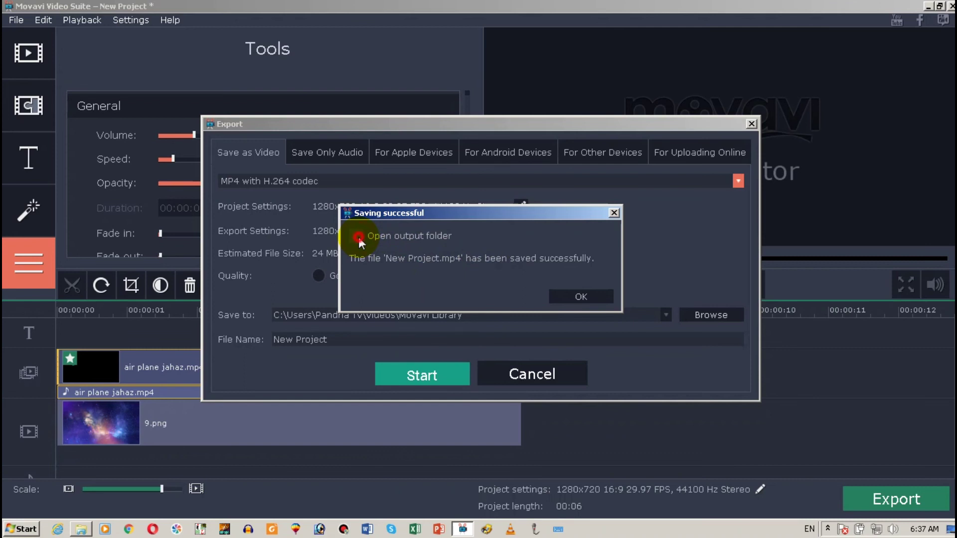
{"action": "left_click", "coordinate": [565, 297]}
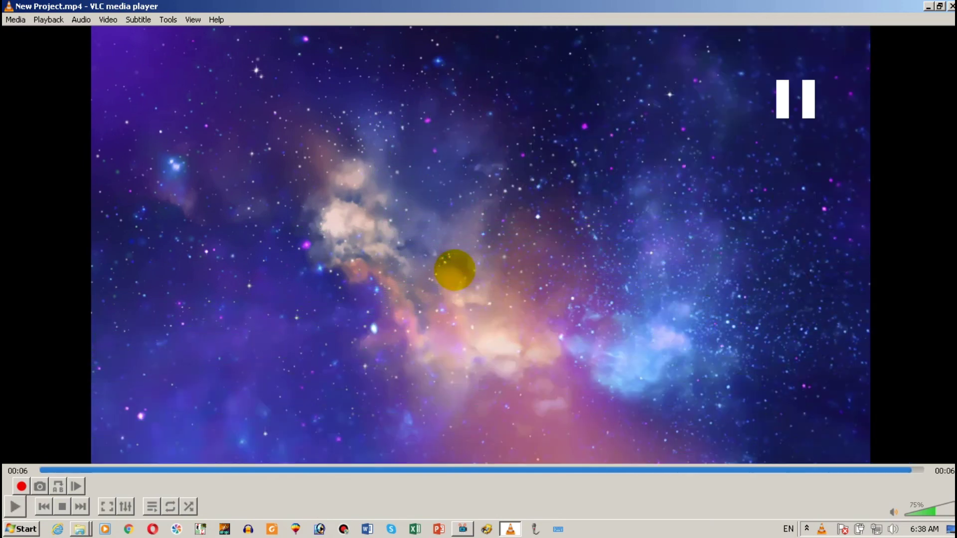
Close the exported video in VLC media player and go back to the Movavi Video Suite project
{"action": "left_click", "coordinate": [951, 6]}
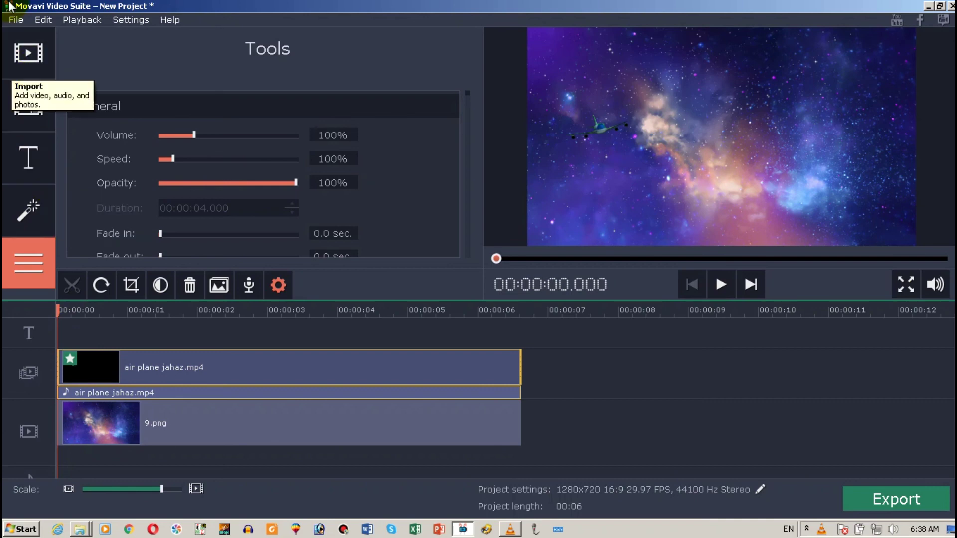
{"action": "left_click", "coordinate": [18, 53]}
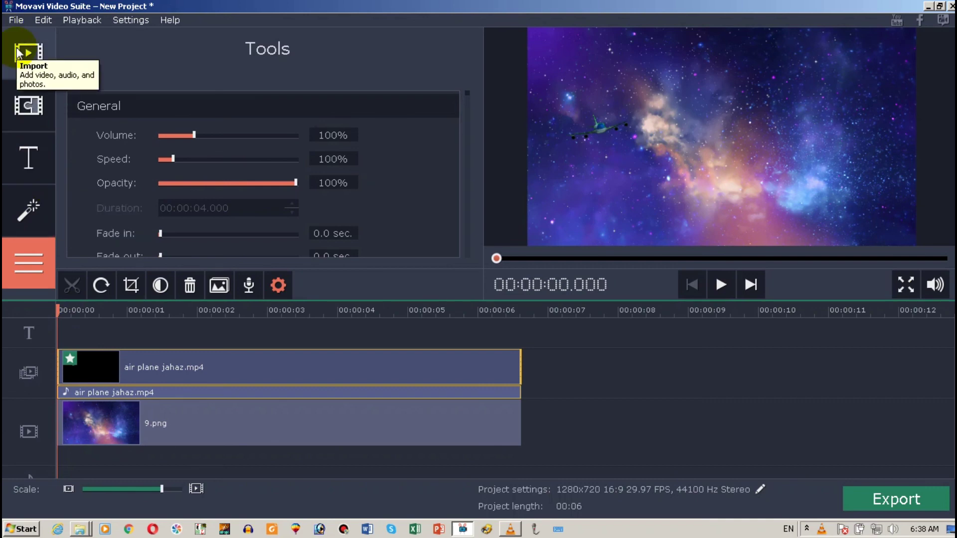